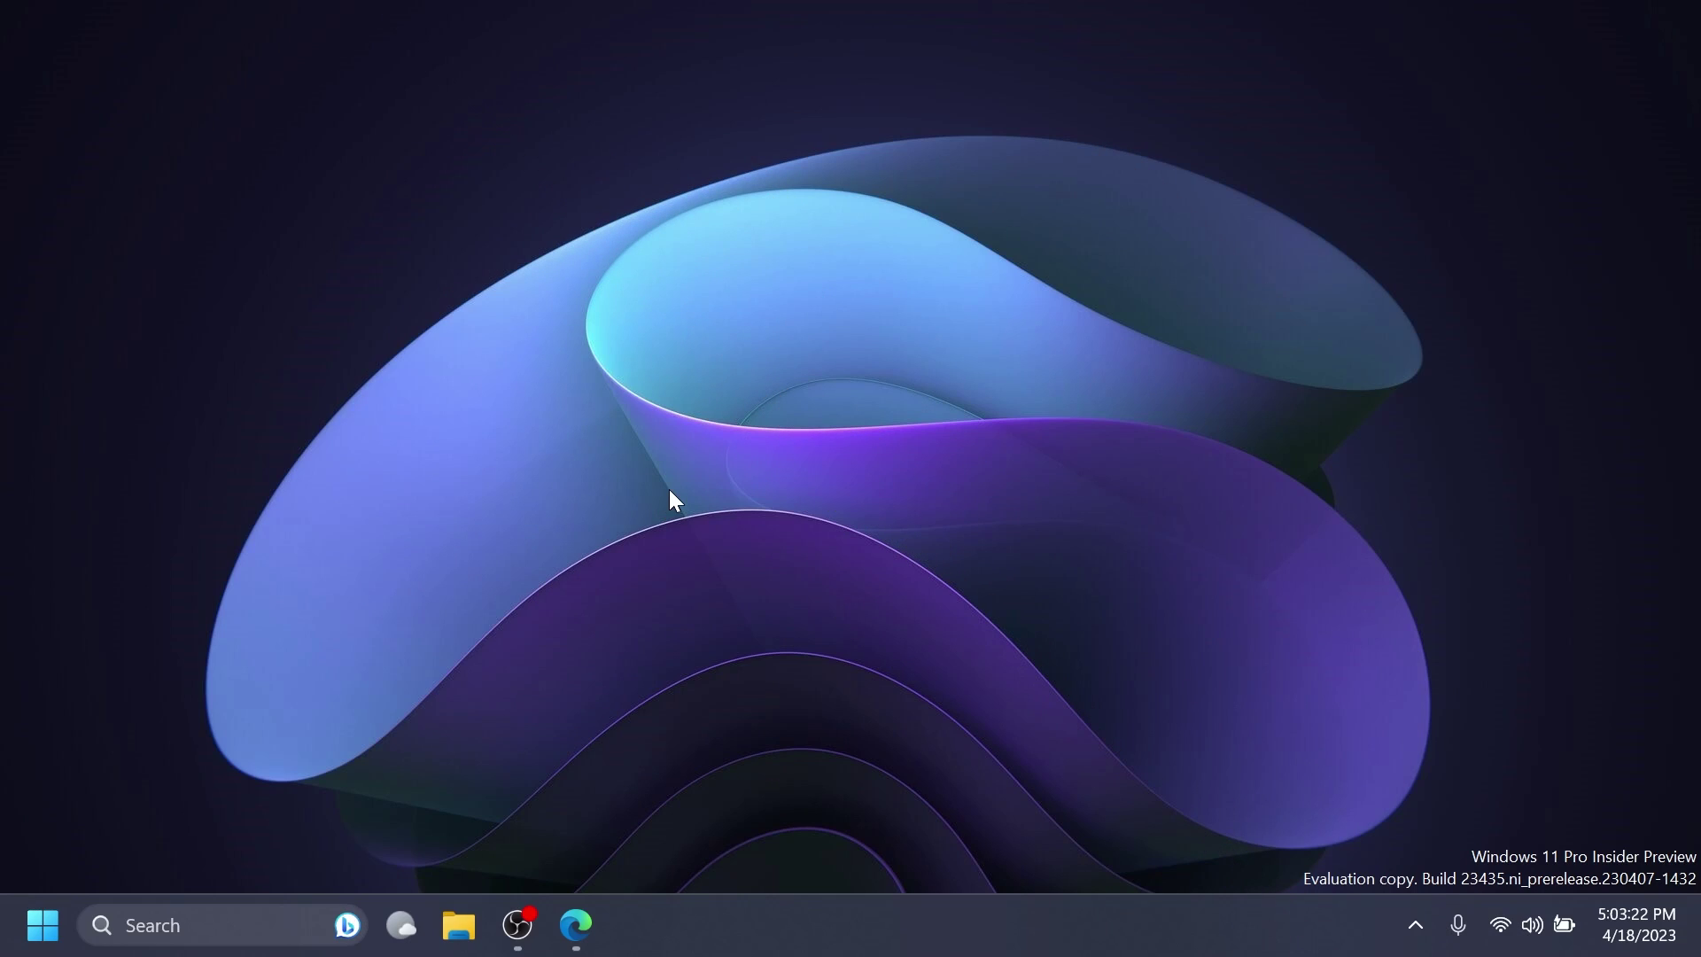
Scroll the ViVe releases page down to the v0.3.3 Assets list with ViVeTool-v0.3.3.zip
{"action": "scroll", "coordinate": [779, 452], "scroll_direction": "down", "scroll_amount": 3}
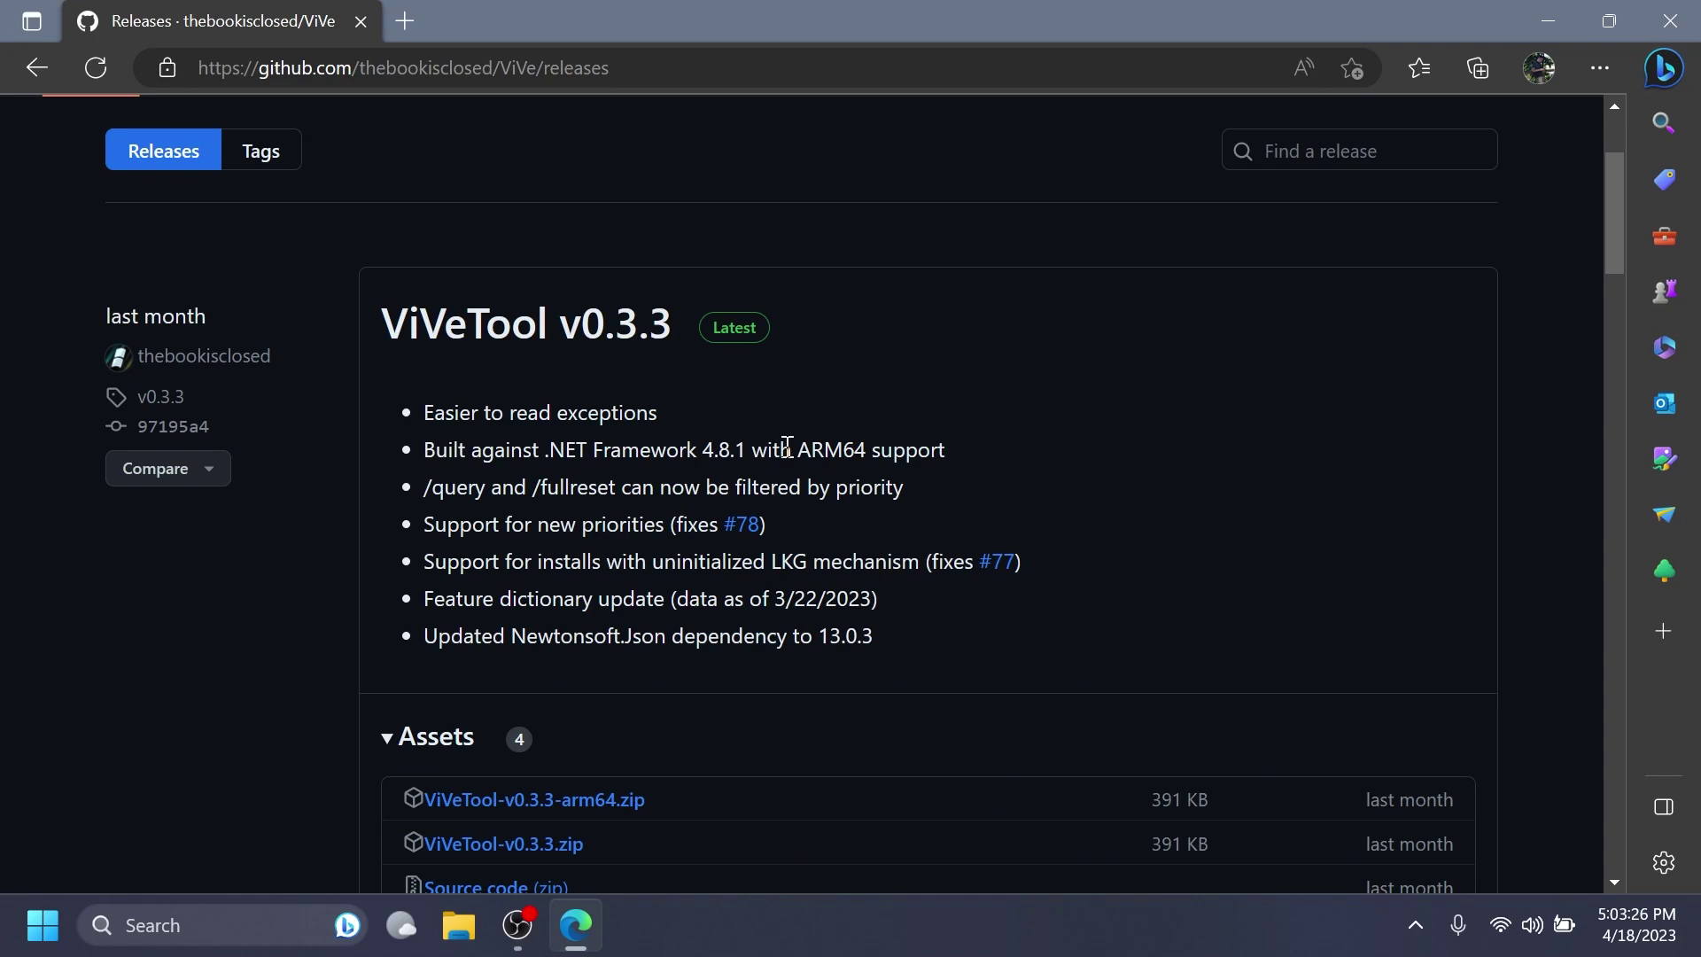
{"action": "scroll", "coordinate": [864, 694], "scroll_direction": "down", "scroll_amount": 1}
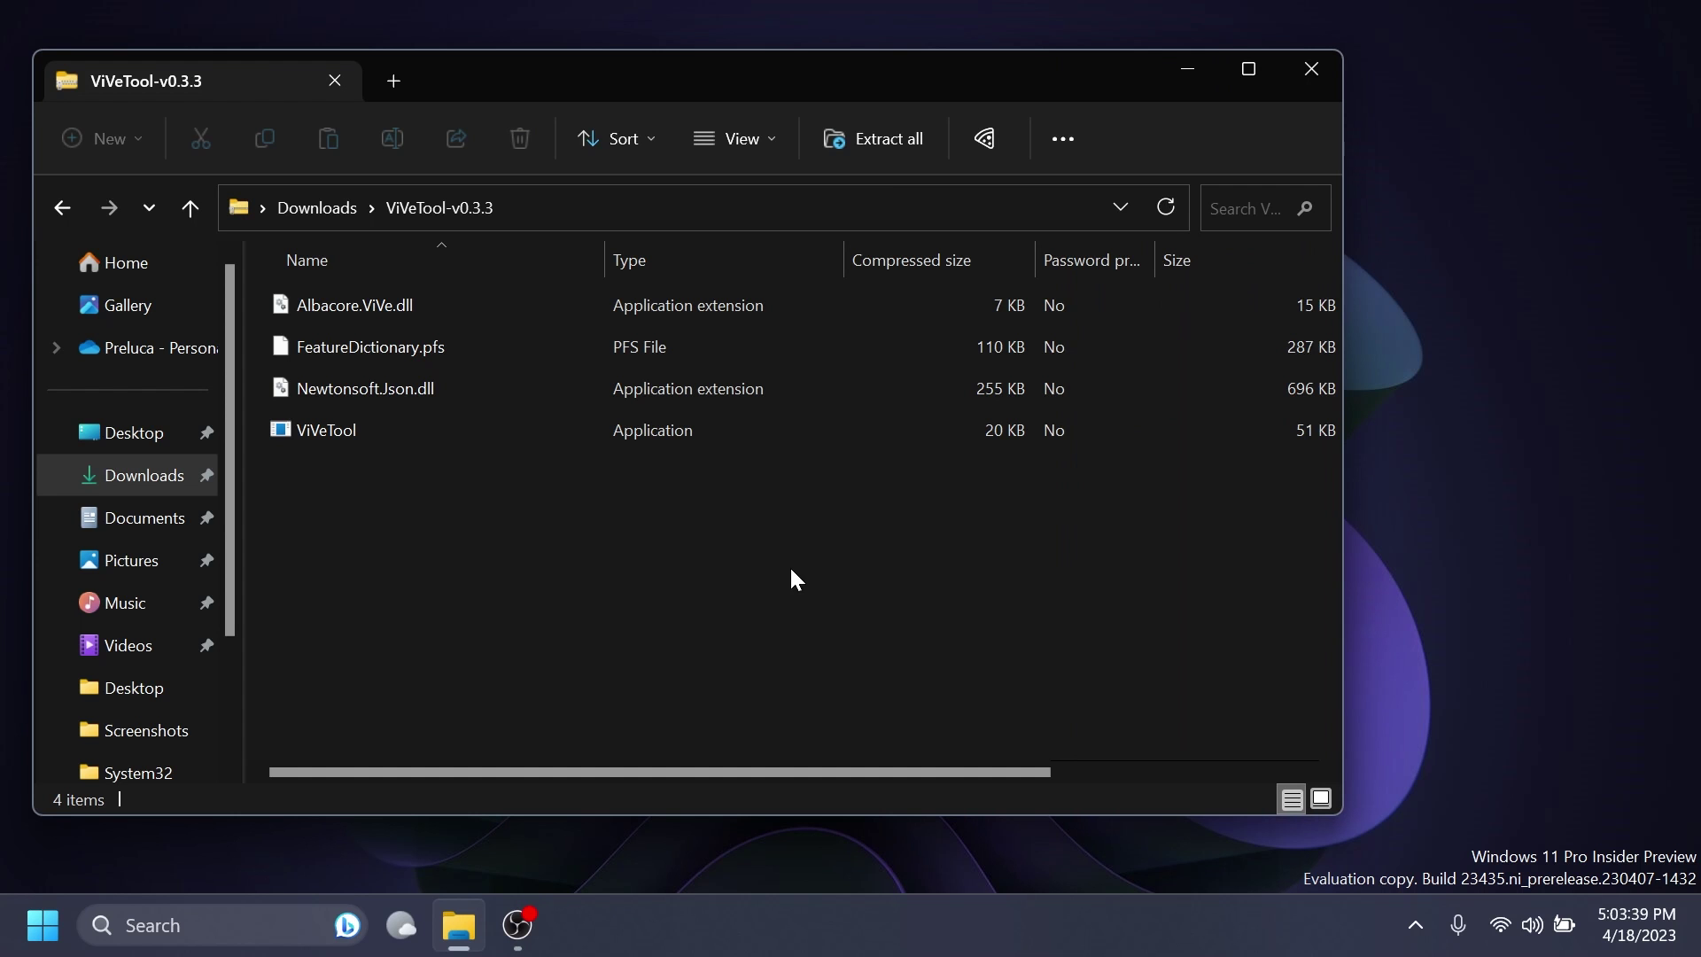
Set the ViVeTool archive's extraction destination to C:\Windows\System32
{"action": "left_click", "coordinate": [908, 149]}
{"action": "left_click", "coordinate": [1140, 330]}
{"action": "scroll", "coordinate": [553, 496], "scroll_direction": "down", "scroll_amount": 3}
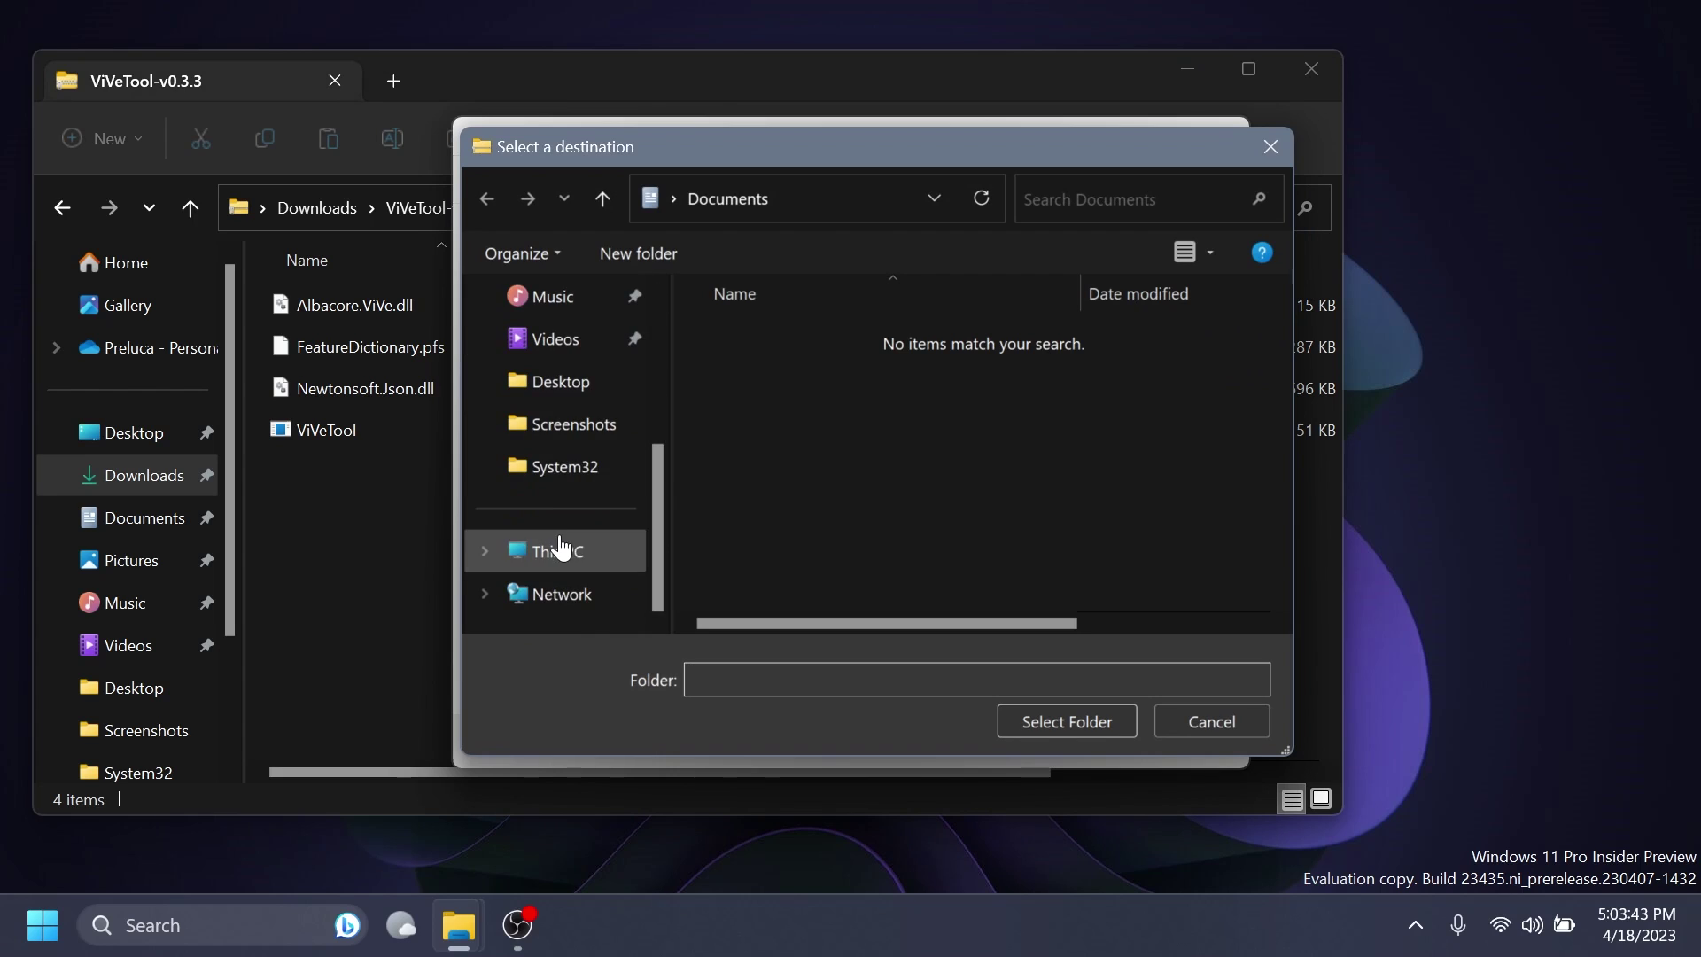
{"action": "left_click", "coordinate": [560, 548]}
{"action": "double_click", "coordinate": [865, 364]}
{"action": "scroll", "coordinate": [815, 492], "scroll_direction": "right", "scroll_amount": 1}
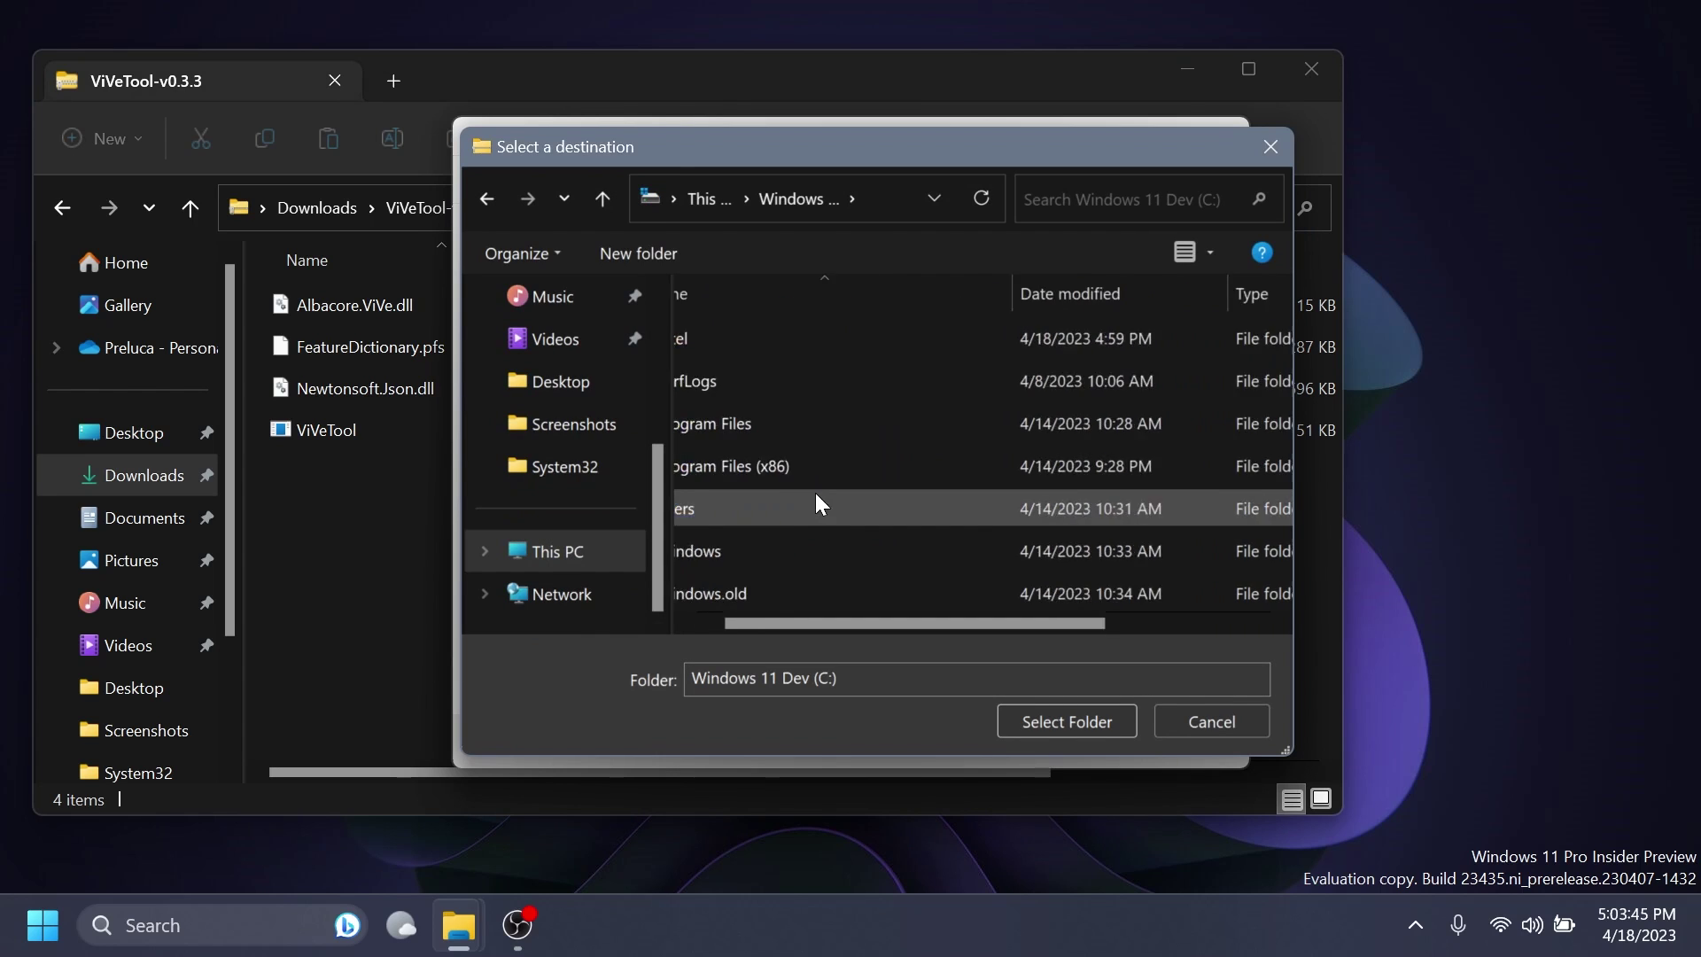
{"action": "double_click", "coordinate": [824, 542]}
{"action": "scroll", "coordinate": [865, 422], "scroll_direction": "down", "scroll_amount": 10}
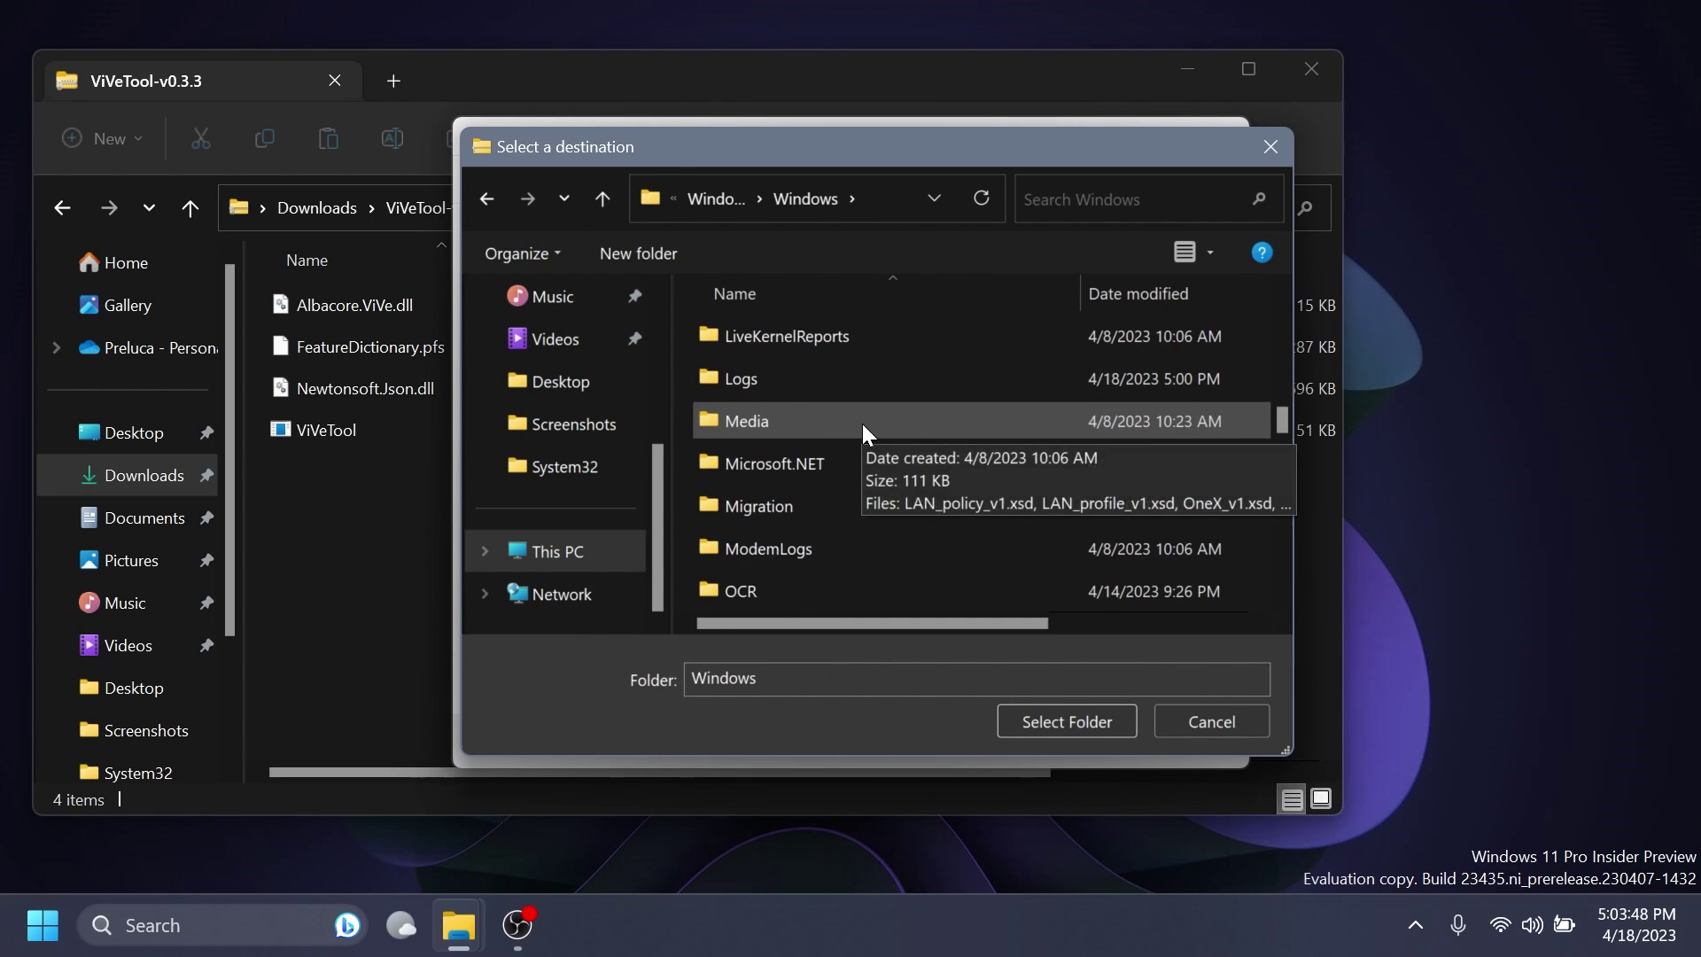
{"action": "scroll", "coordinate": [859, 425], "scroll_direction": "down", "scroll_amount": 10}
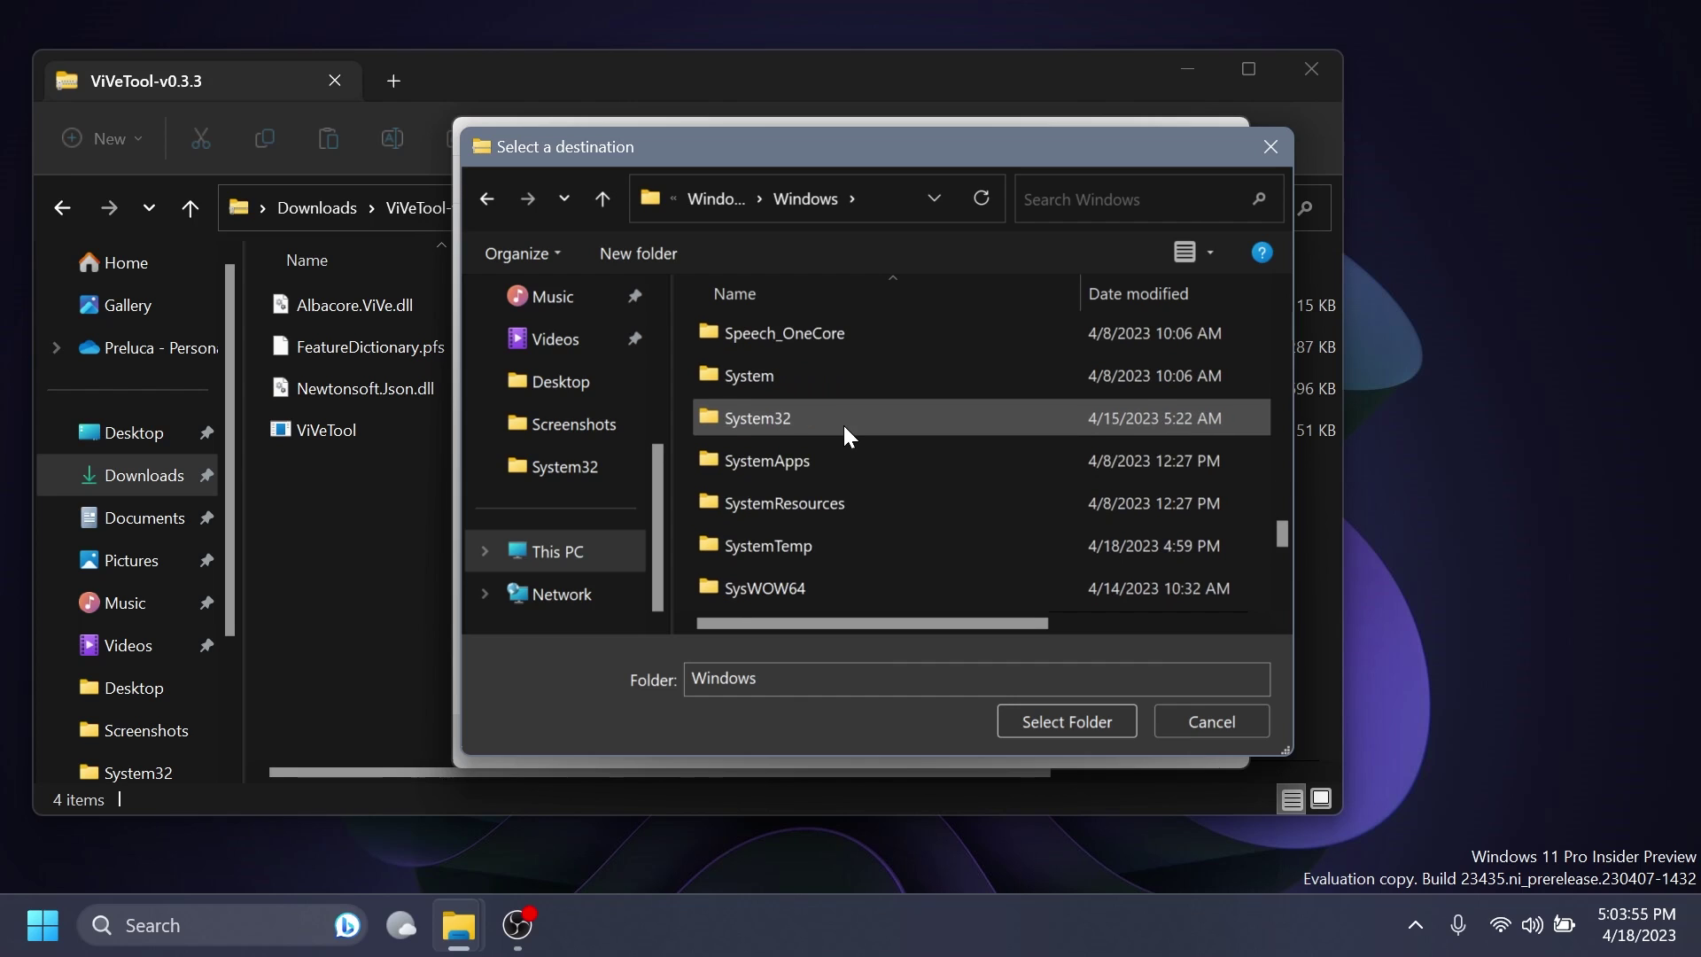
{"action": "left_click", "coordinate": [843, 426]}
{"action": "left_click", "coordinate": [1036, 733]}
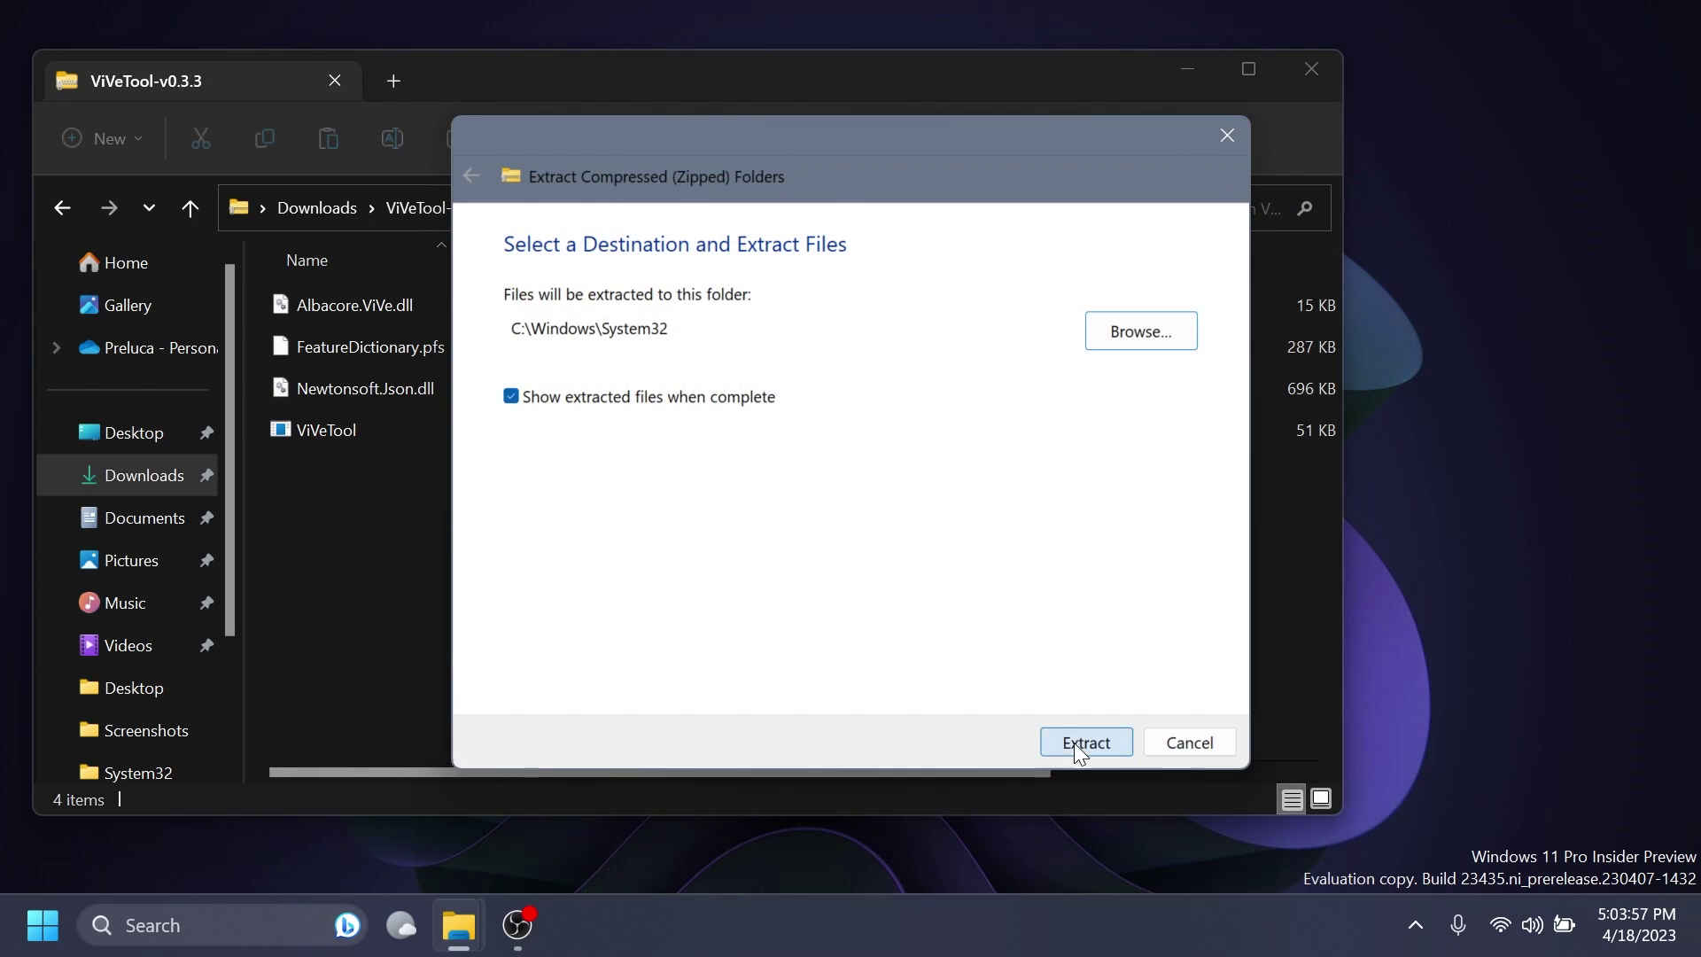
Extract into System32, replacing existing files for all items with administrator permission, then close Explorer
{"action": "left_click", "coordinate": [1074, 742]}
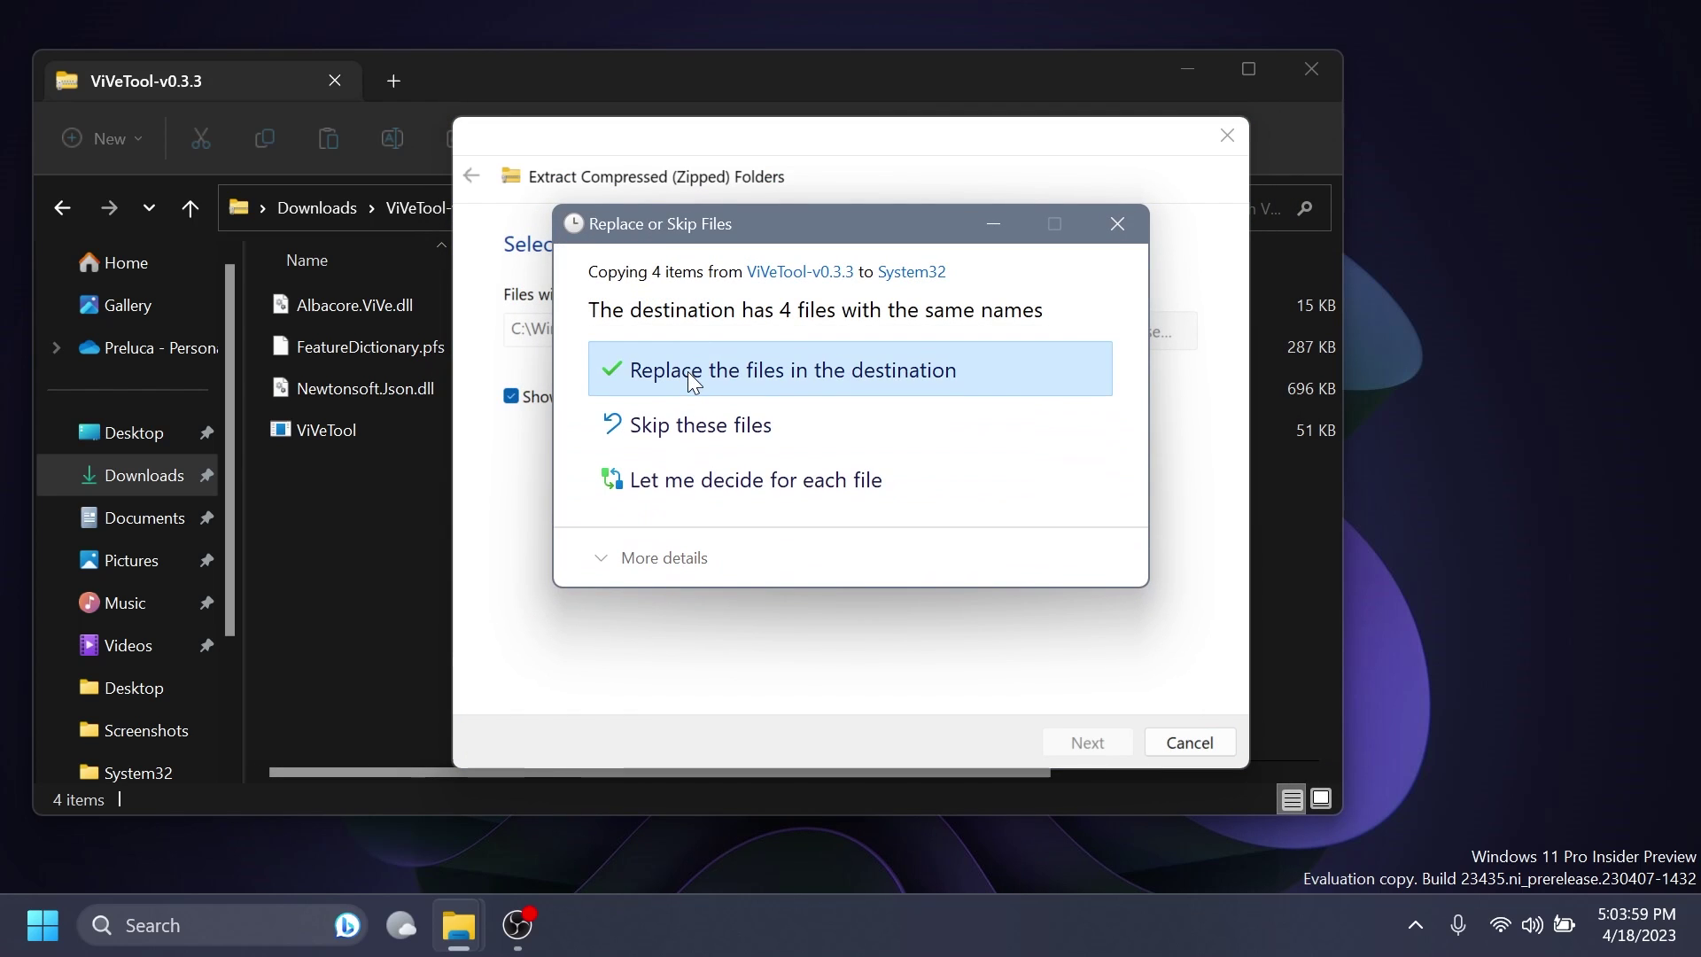
{"action": "left_click", "coordinate": [687, 370]}
{"action": "left_click", "coordinate": [660, 390]}
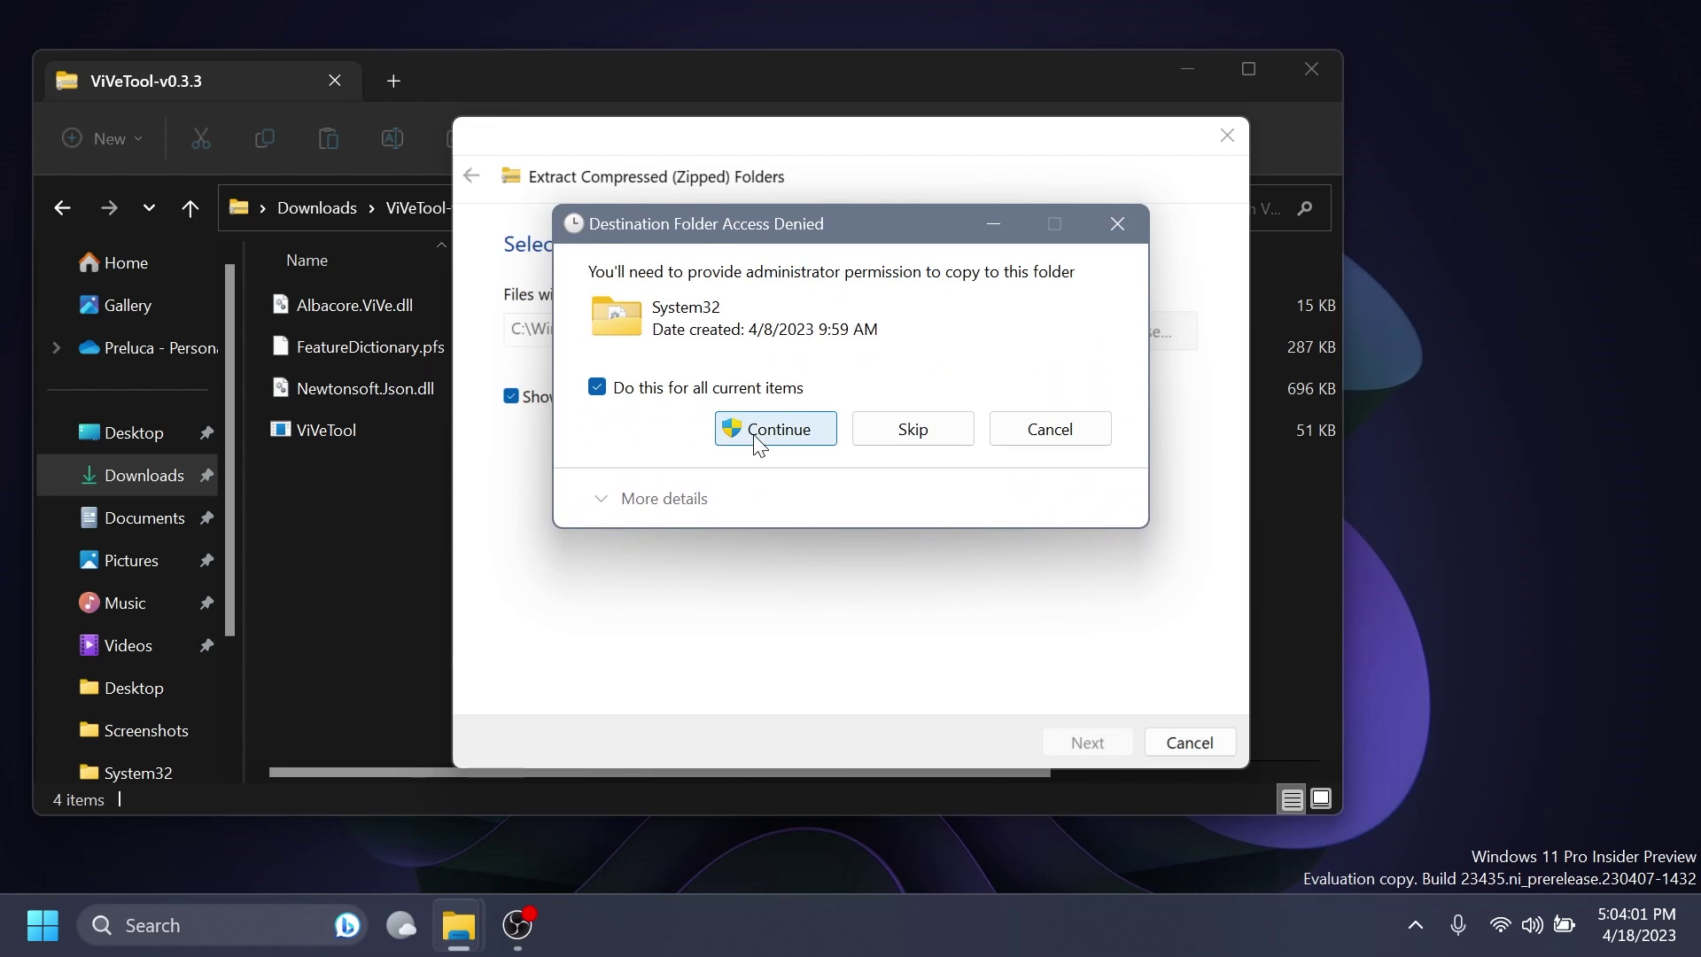
{"action": "left_click", "coordinate": [758, 430]}
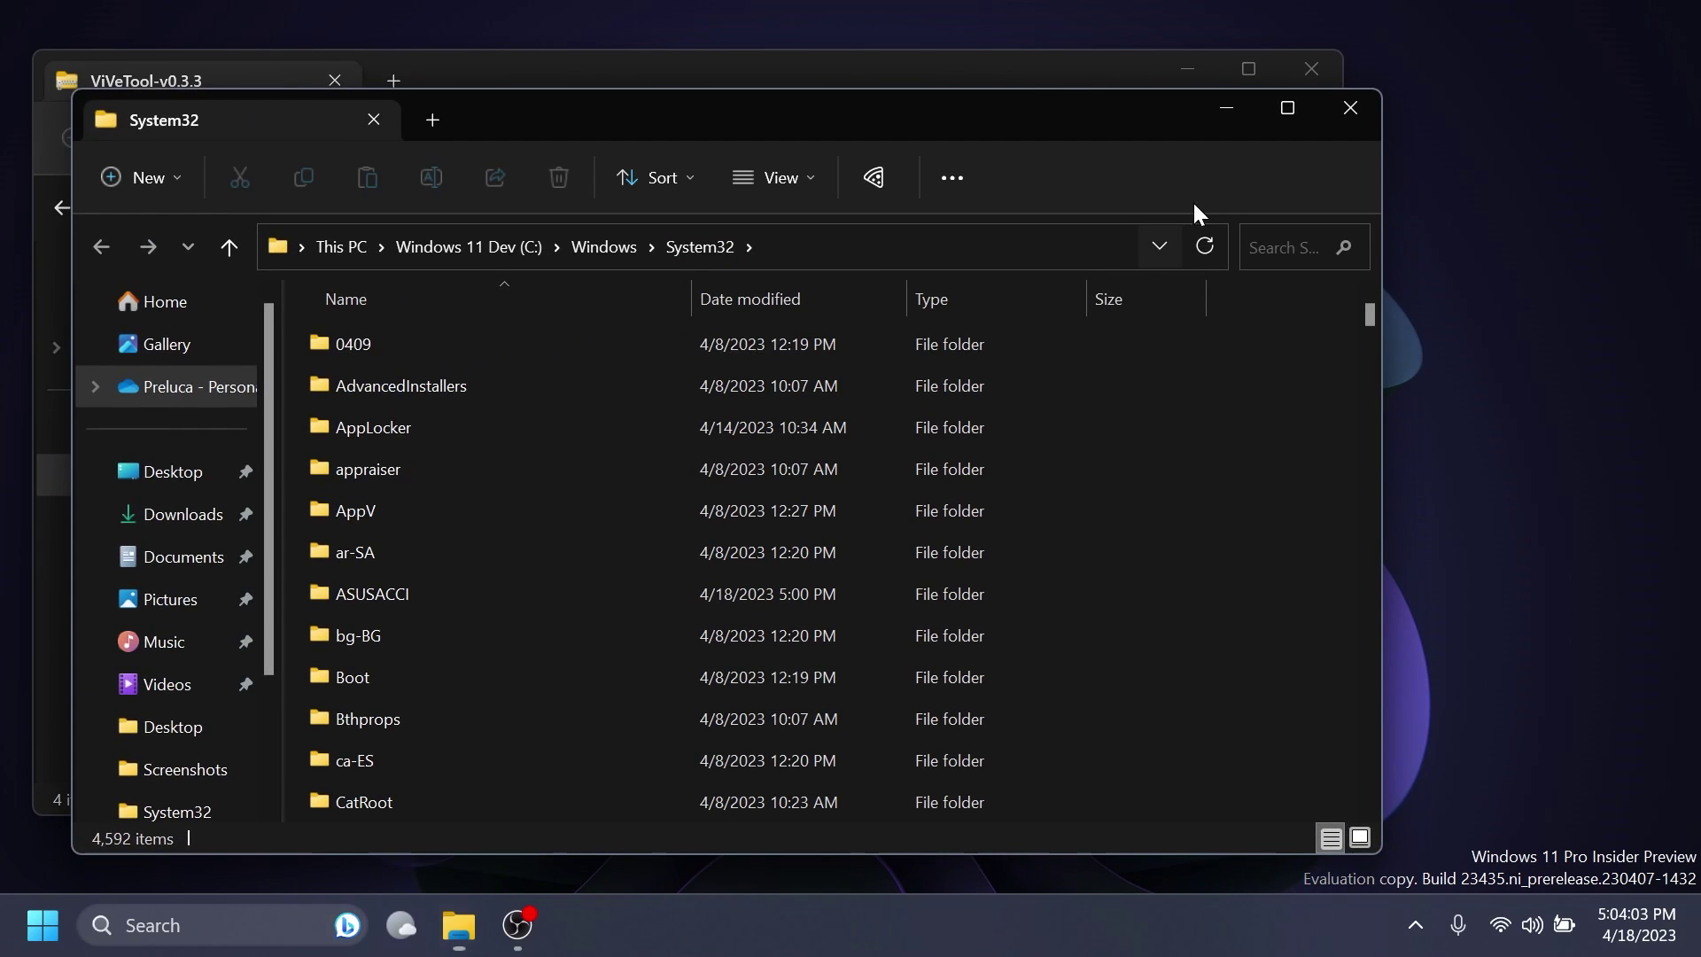
{"action": "left_click", "coordinate": [1351, 107]}
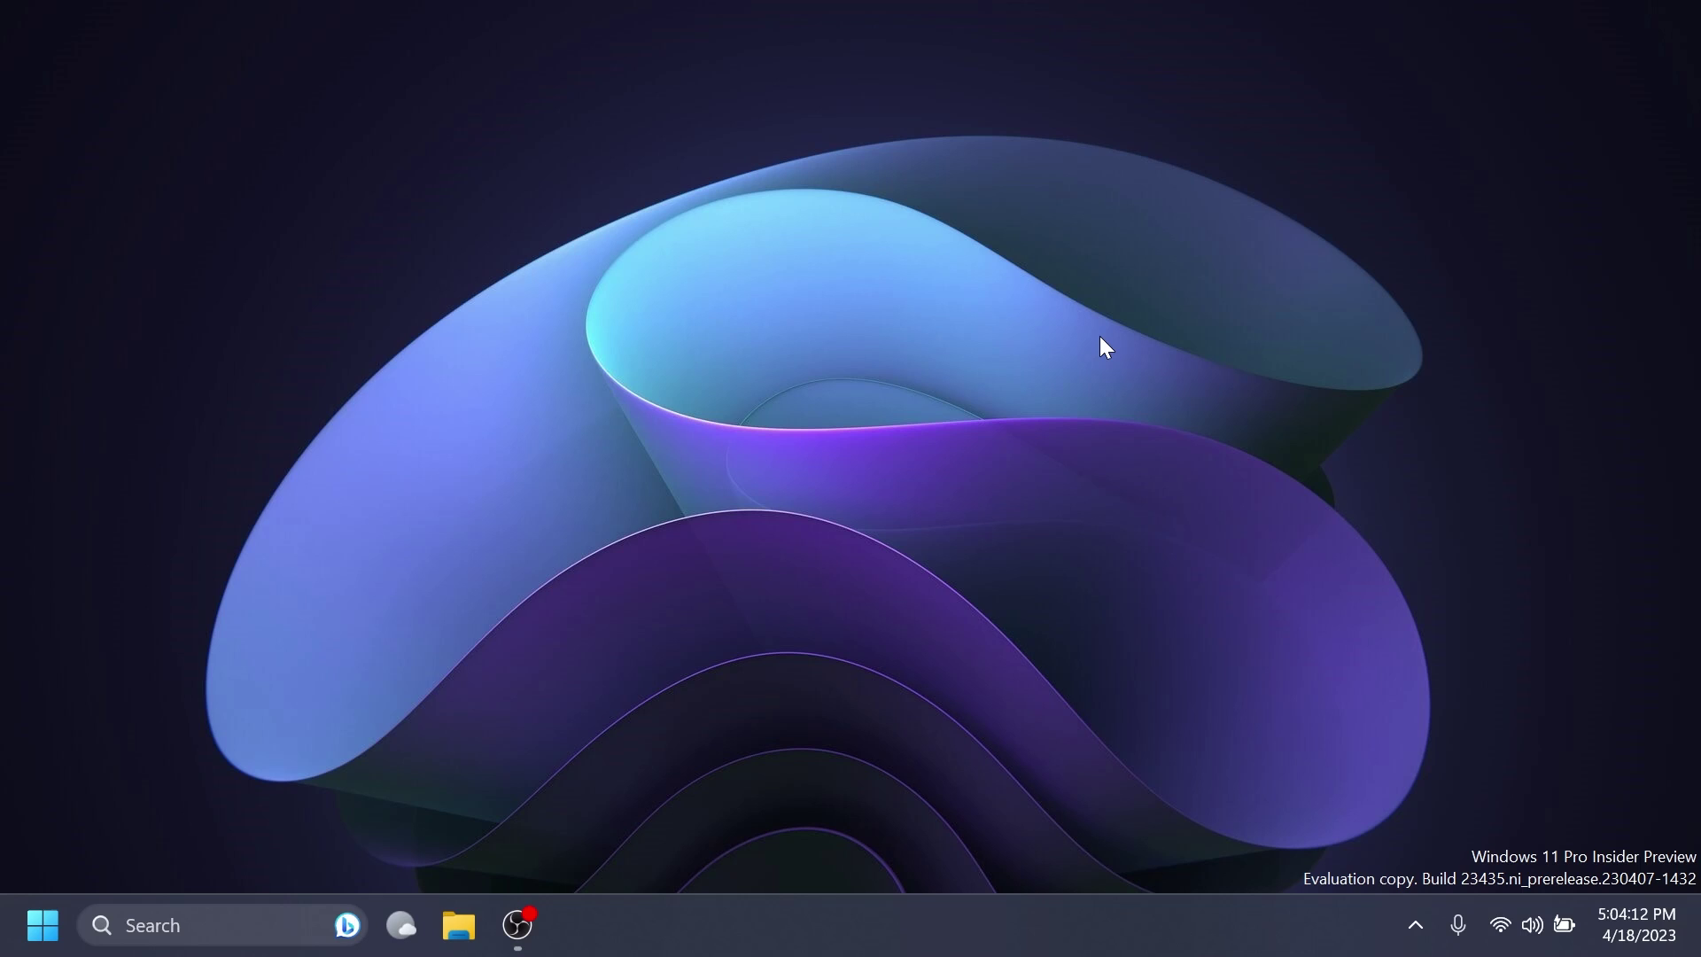
Launch Command Prompt as administrator from a cmd search
{"action": "key", "text": "super"}
{"action": "type", "text": "cmd"}
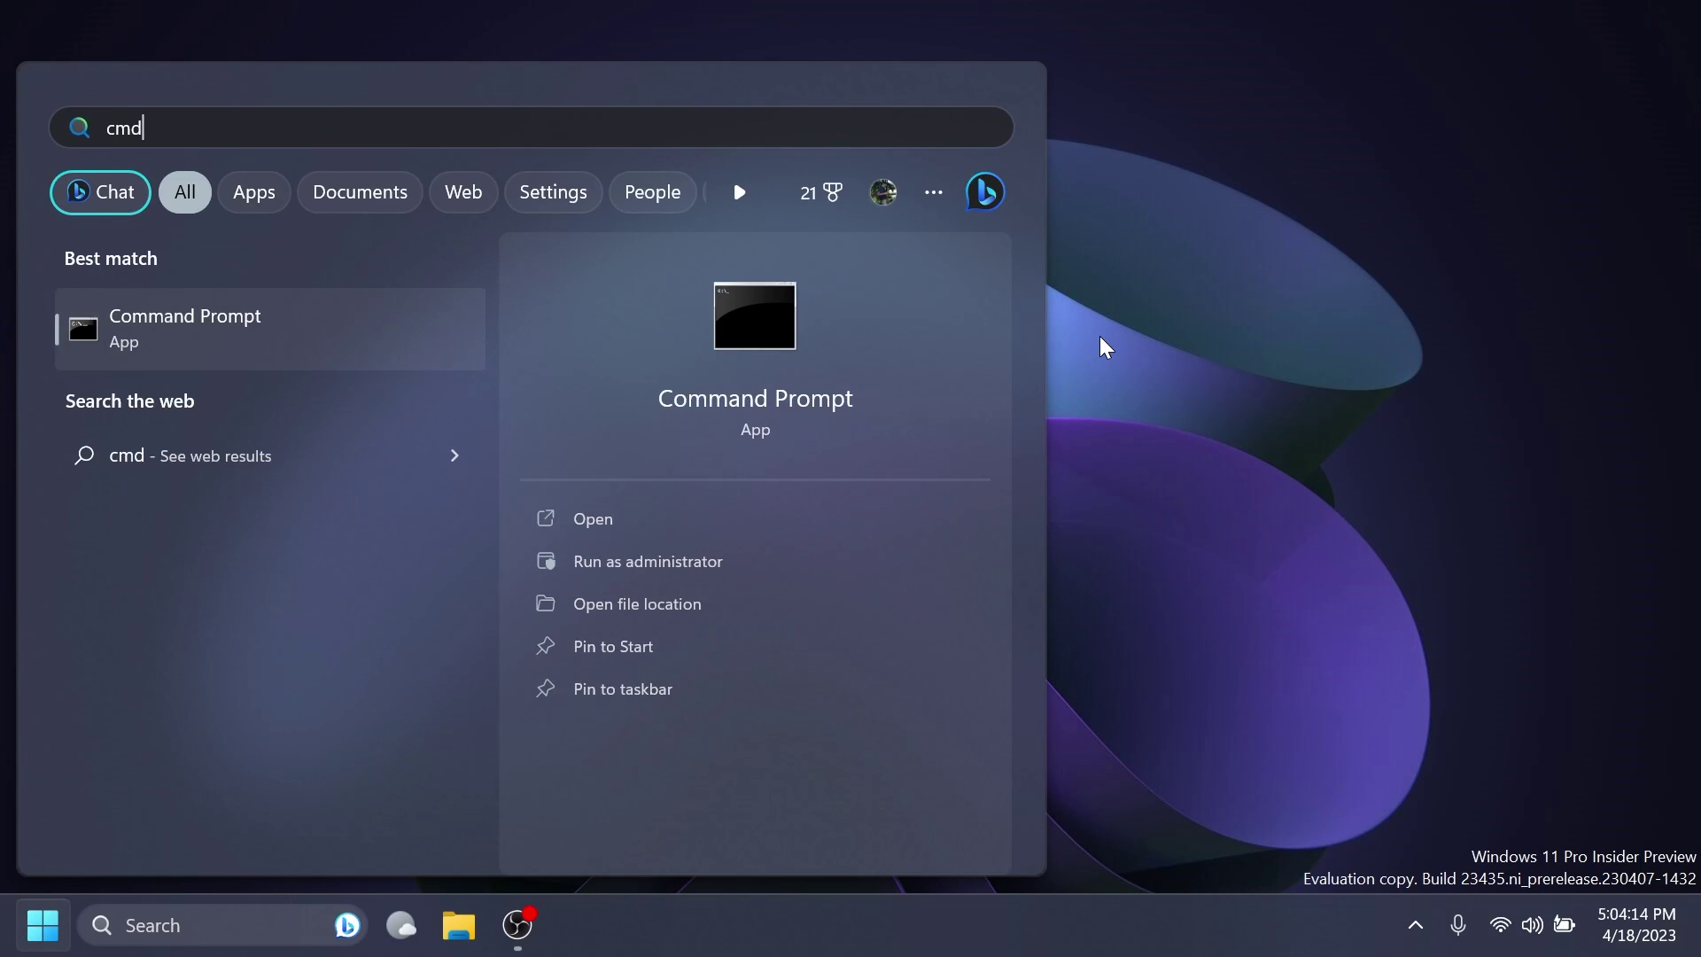
{"action": "left_click", "coordinate": [682, 562]}
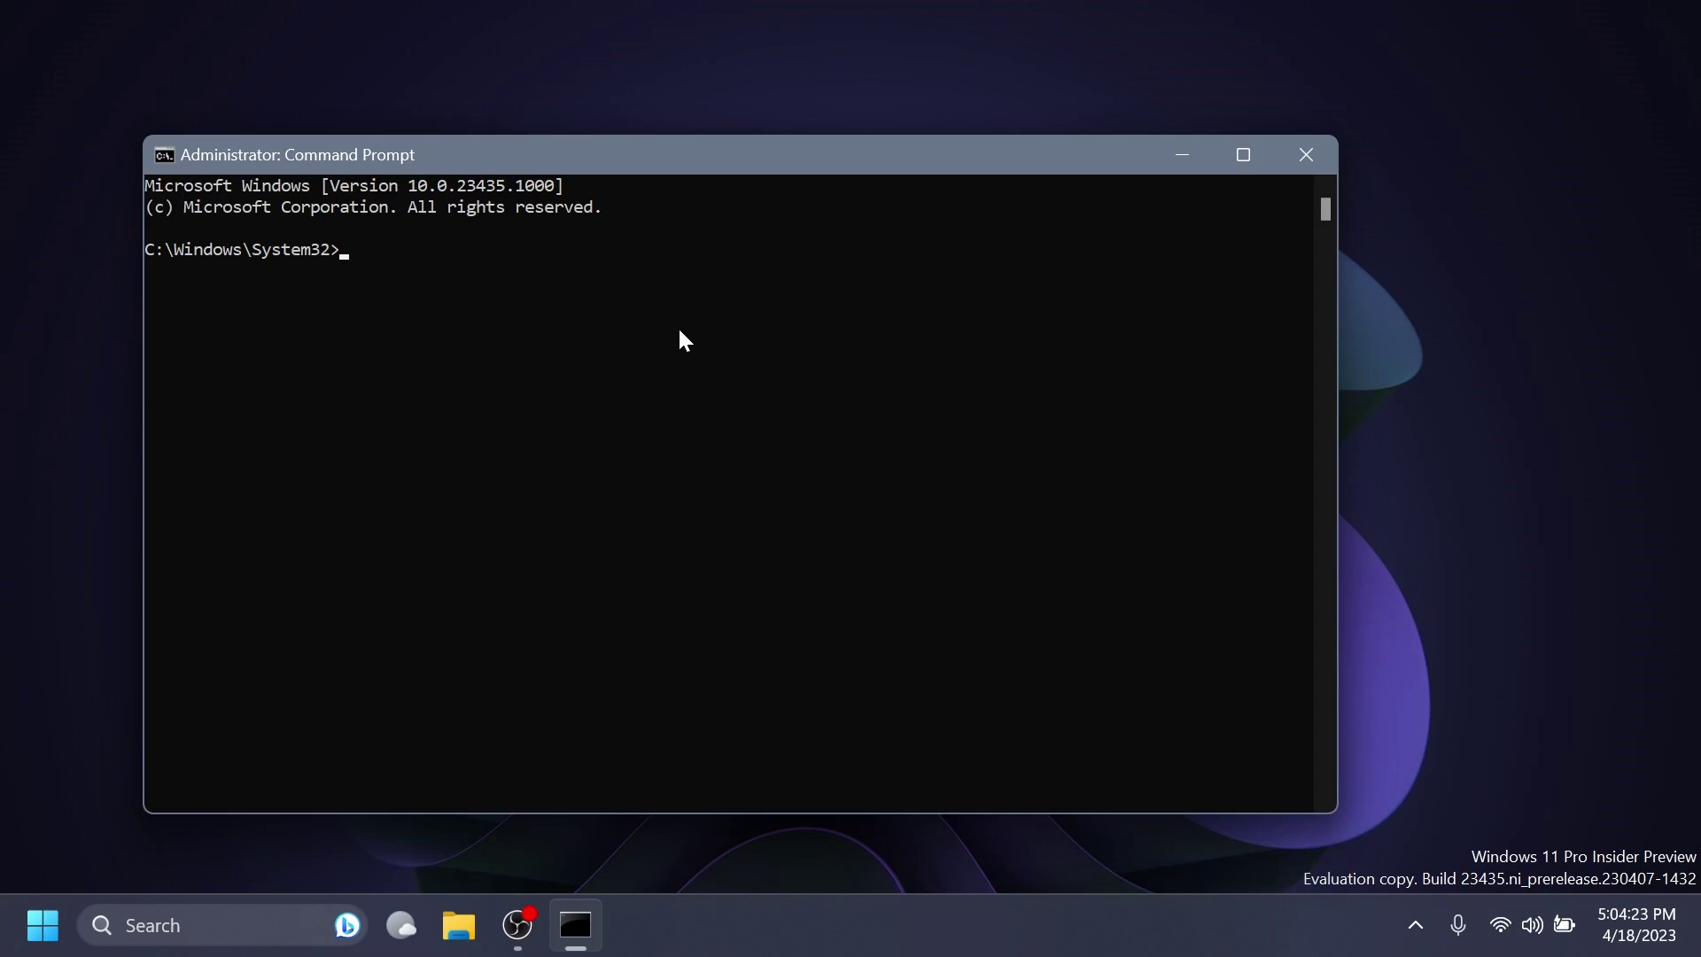
Run vivetool /enable /id:43572692,43572857, then close the console after it succeeds
{"action": "type", "text": "vivetool /enable /"}
{"action": "type", "text": "id:"}
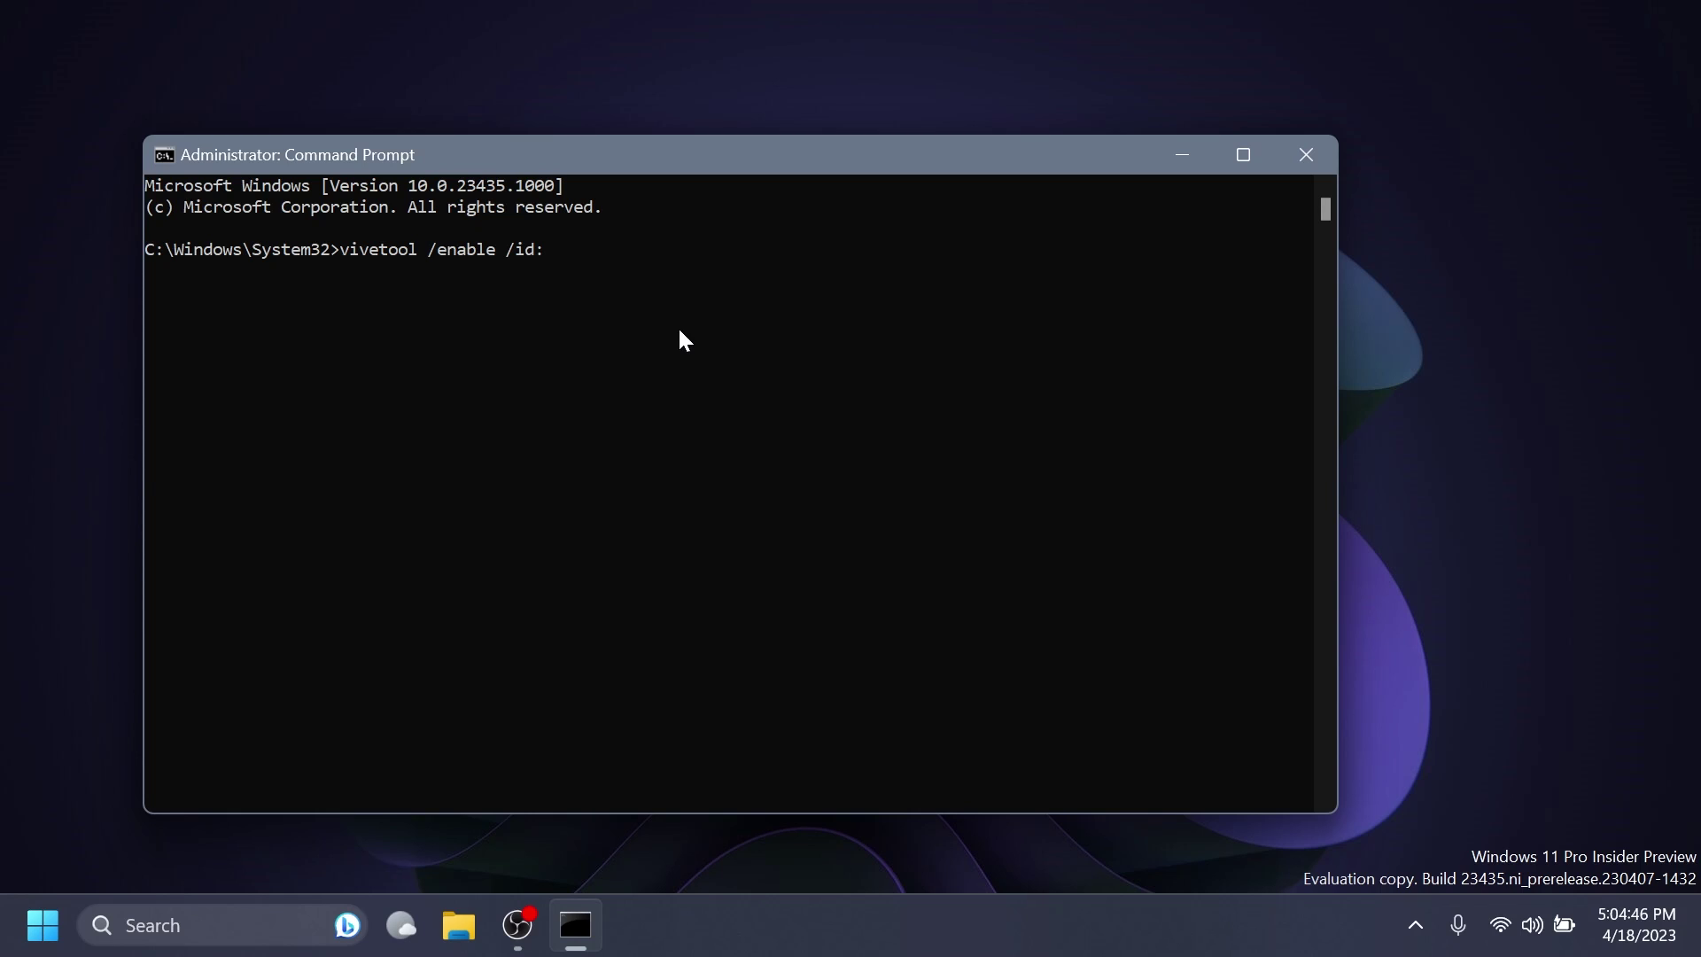
{"action": "type", "text": "43572692,43572857"}
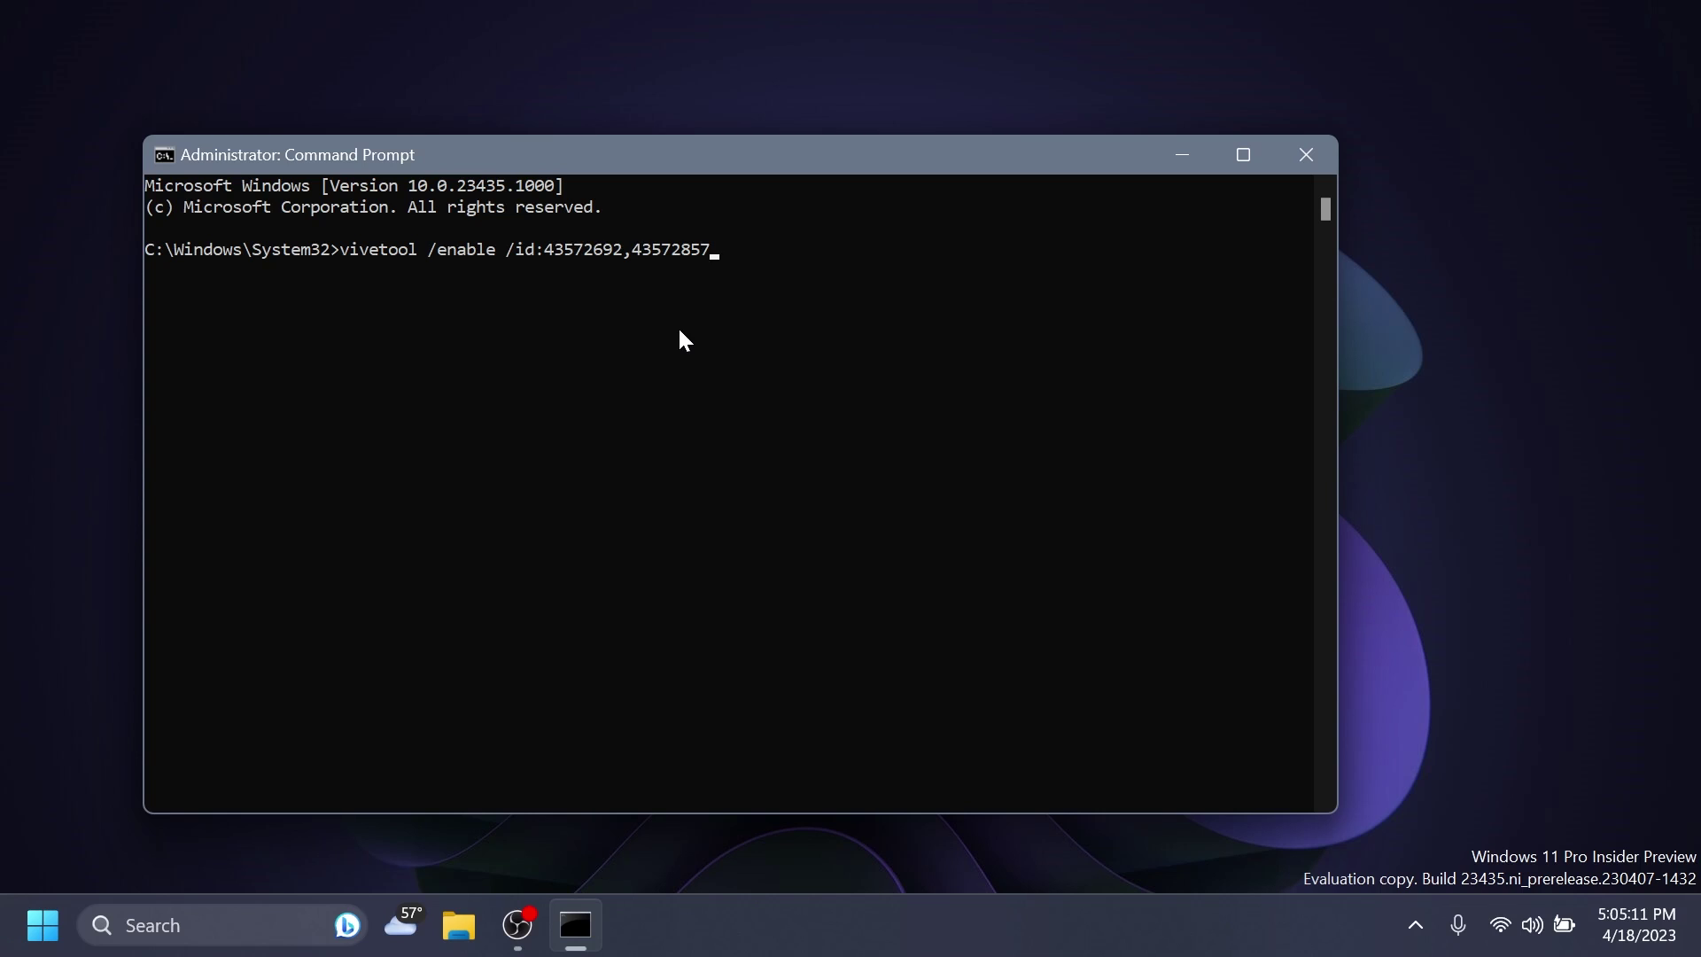
{"action": "left_click", "coordinate": [782, 440]}
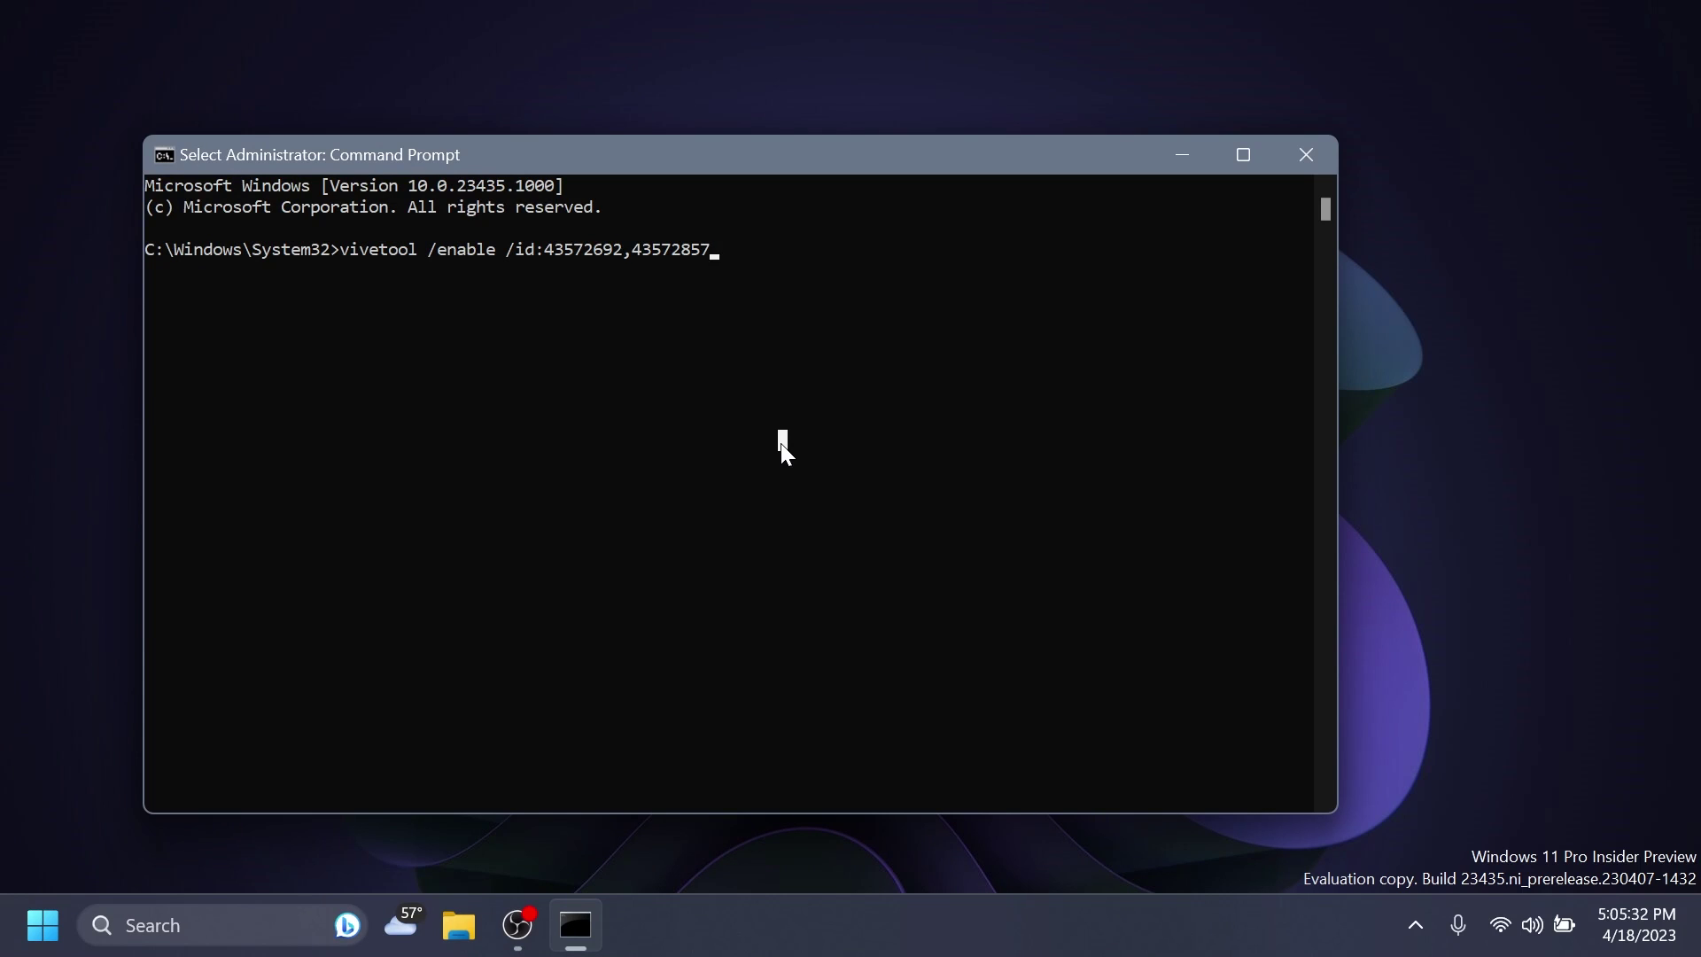
{"action": "right_click", "coordinate": [779, 440]}
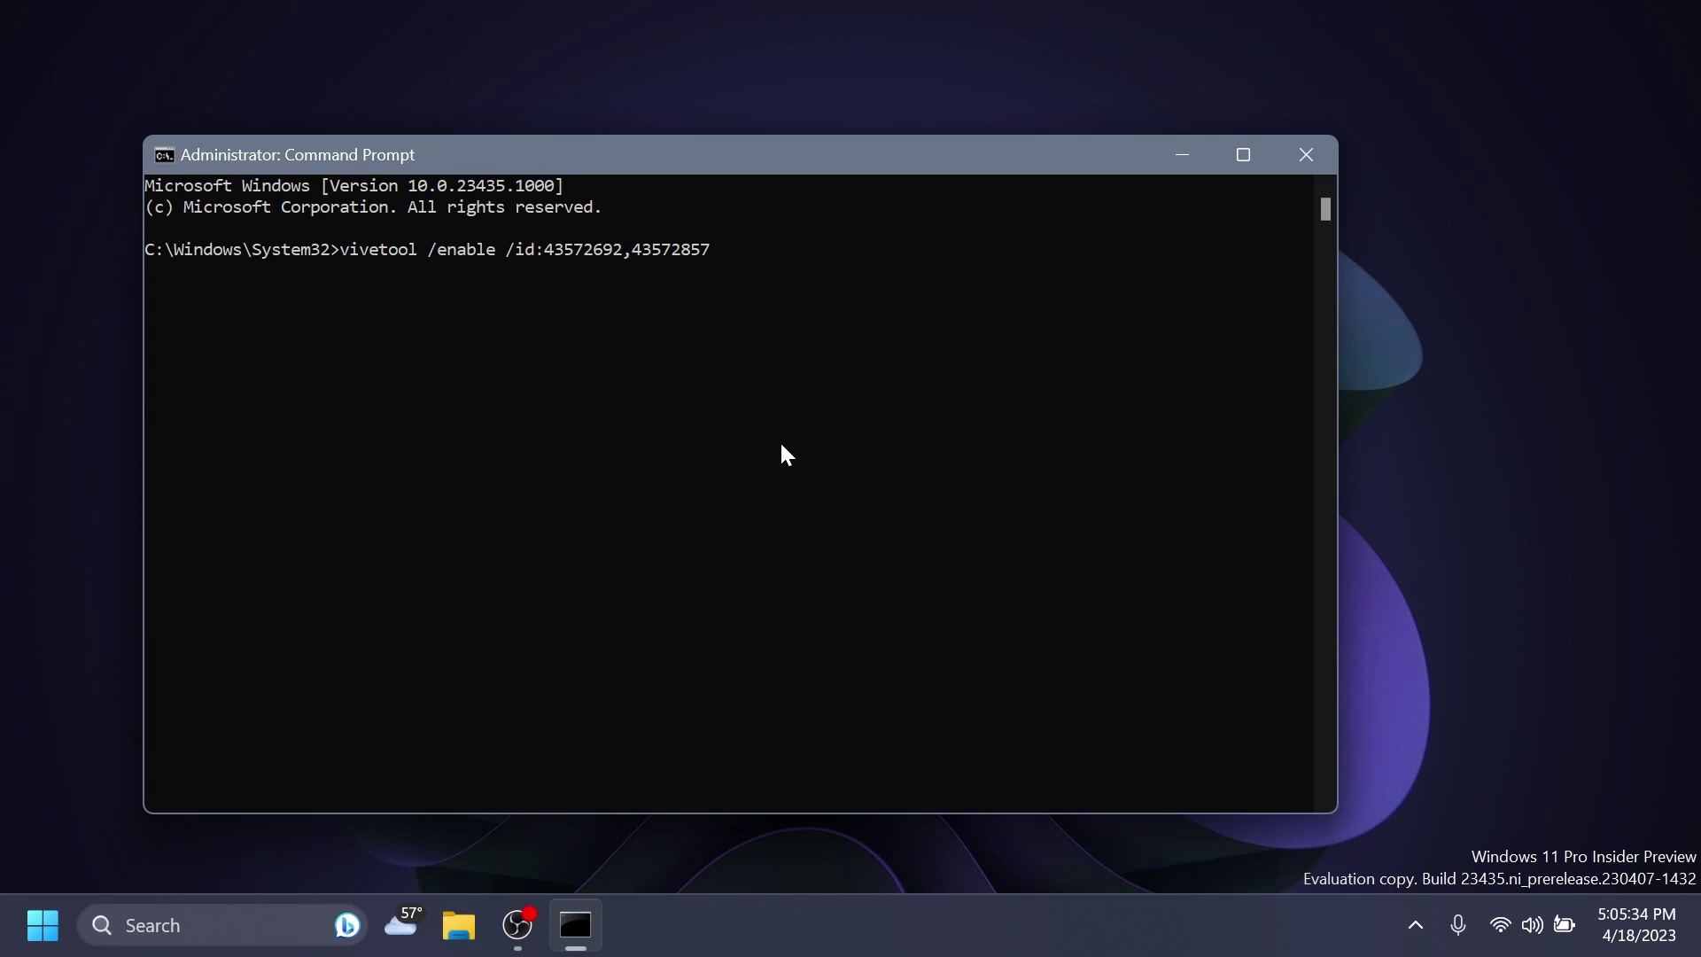
{"action": "left_click", "coordinate": [774, 427]}
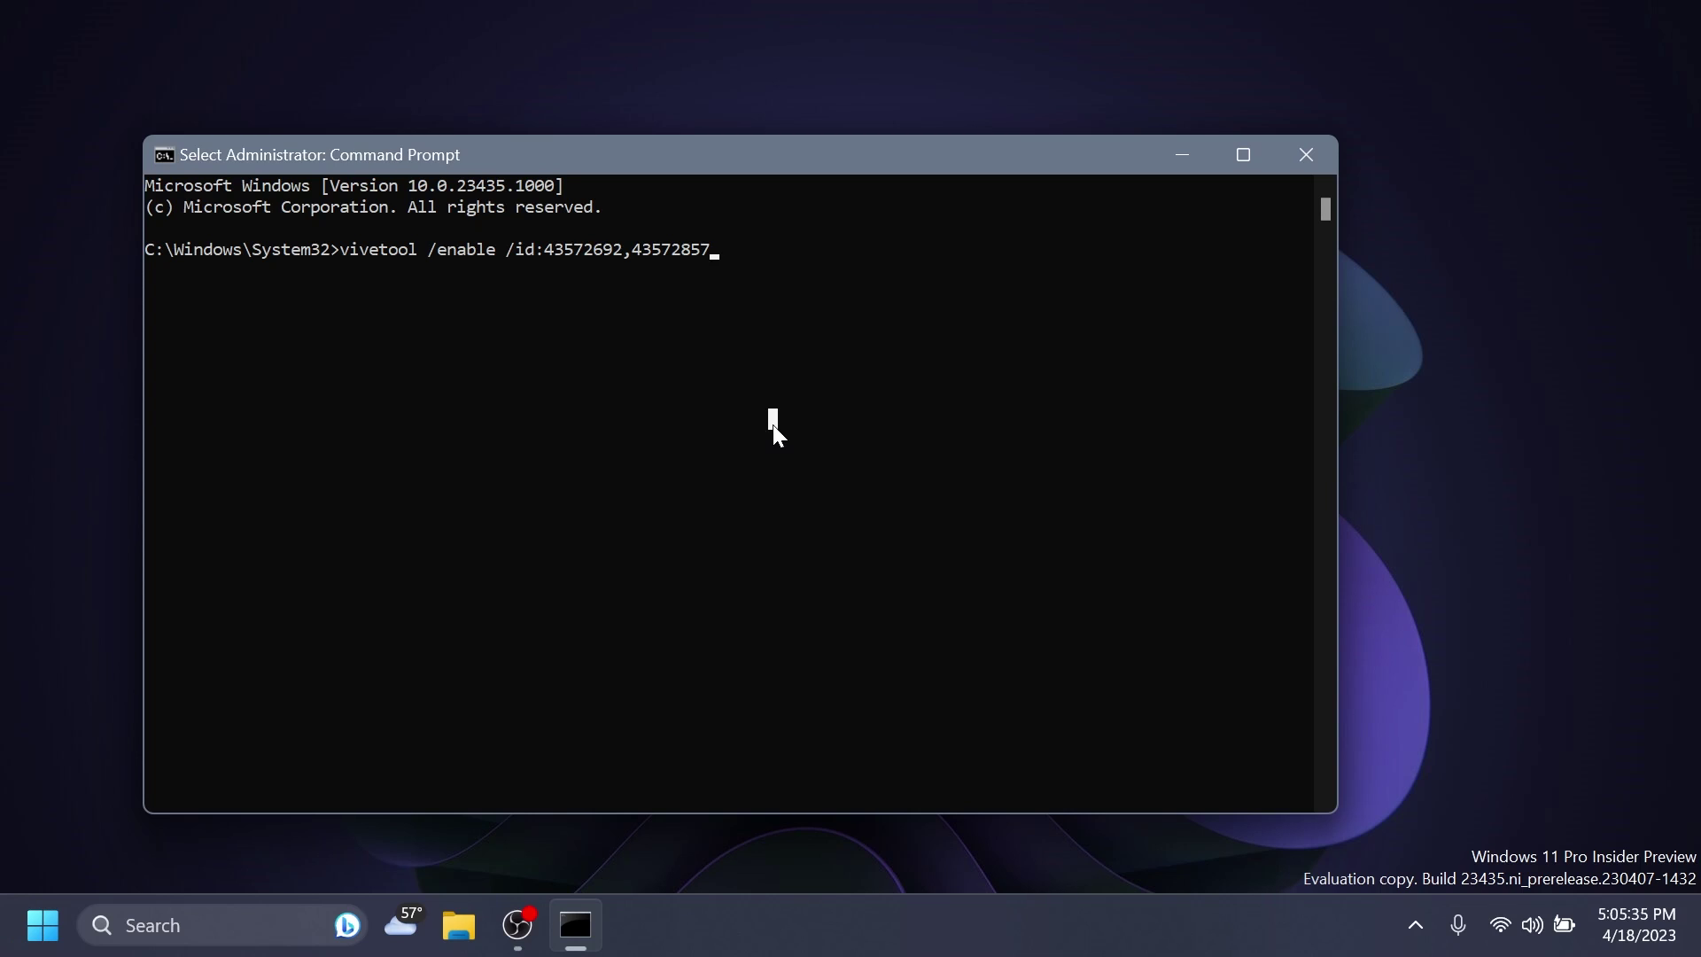
{"action": "right_click", "coordinate": [774, 425]}
{"action": "key", "text": "Return"}
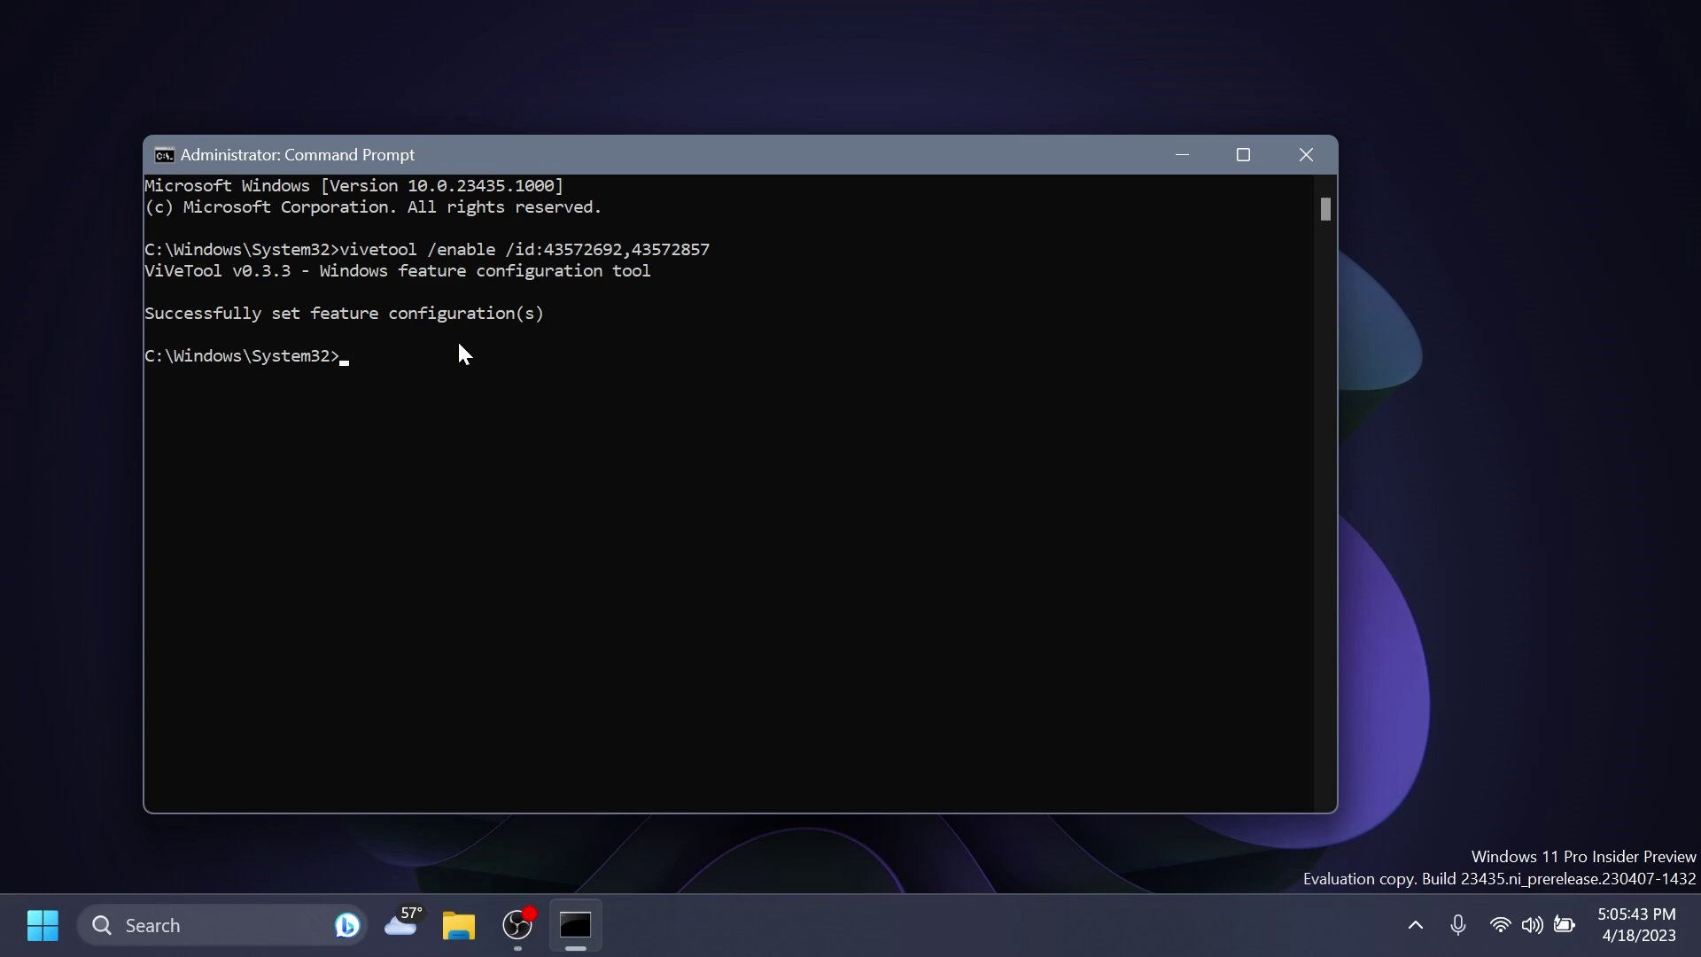
{"action": "left_click", "coordinate": [1306, 155]}
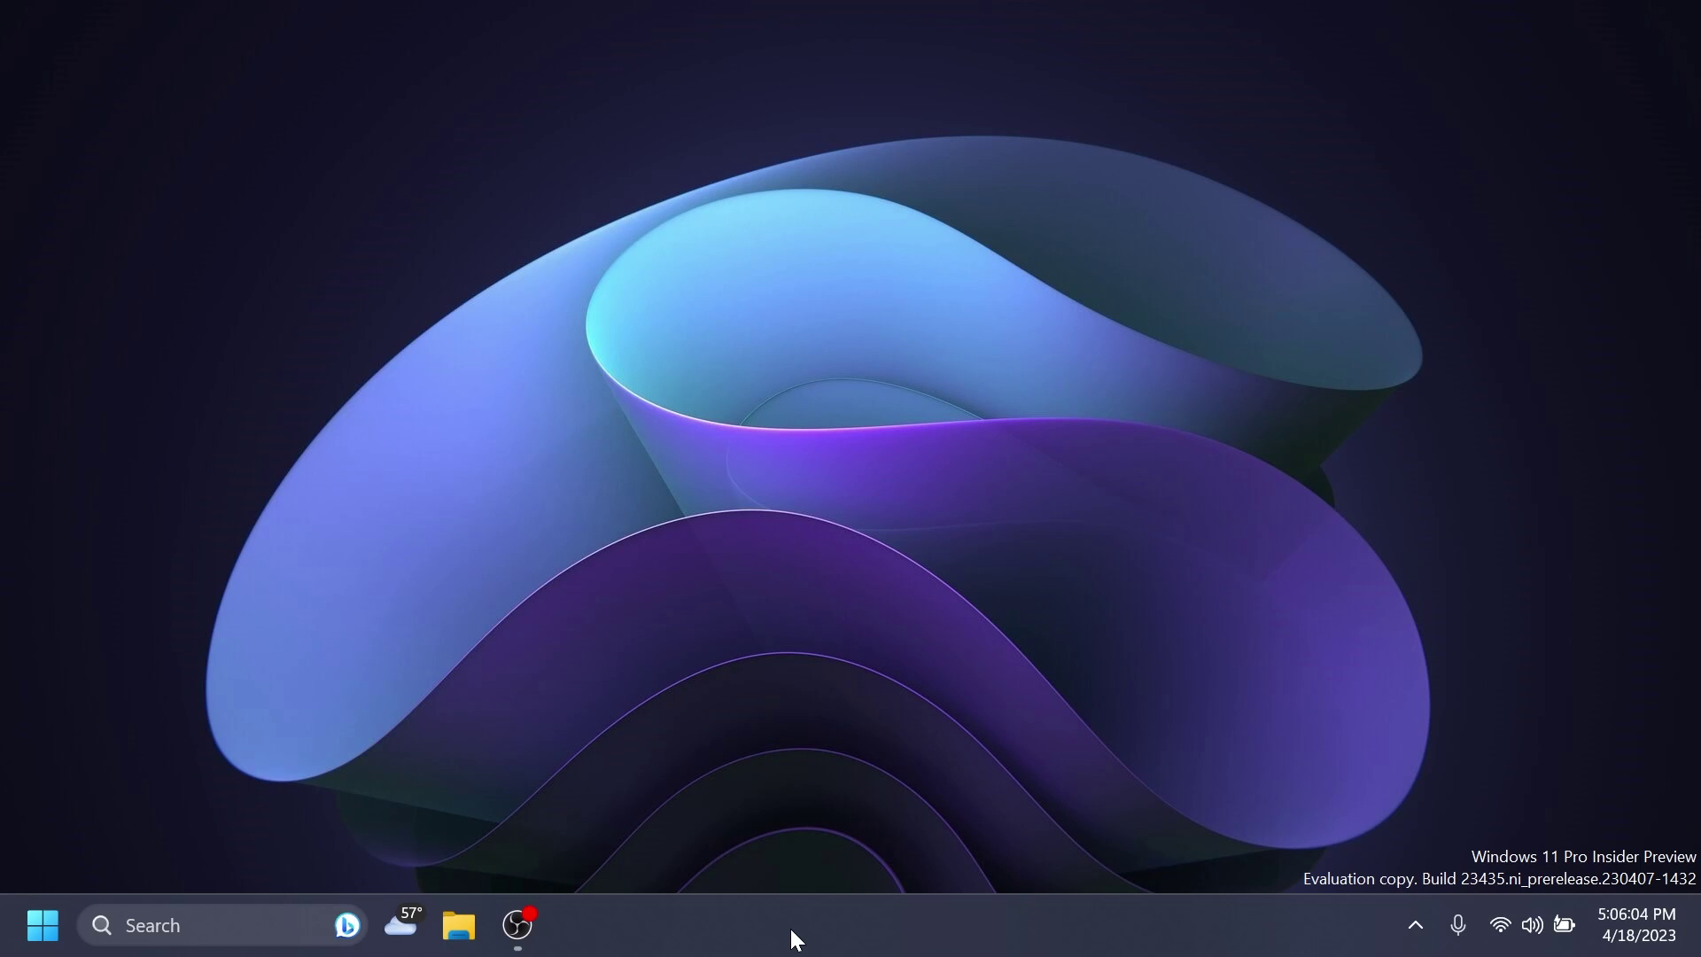
Open Taskbar settings from the taskbar's right-click menu
{"action": "right_click", "coordinate": [791, 928]}
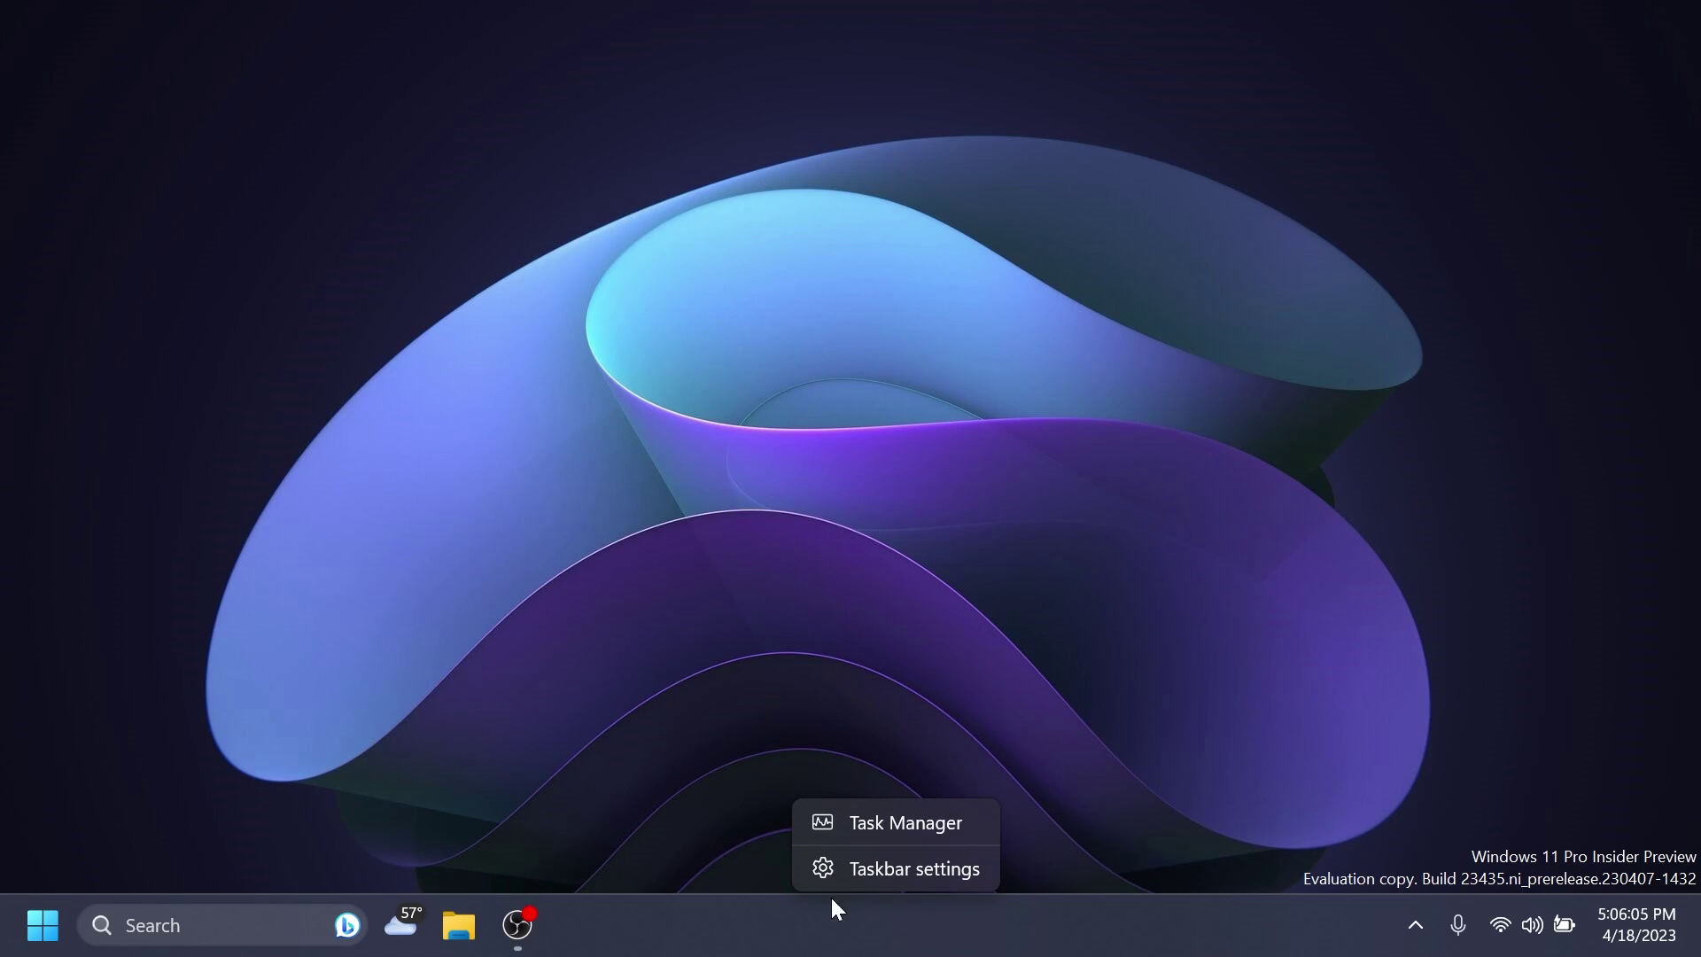
{"action": "left_click", "coordinate": [858, 872]}
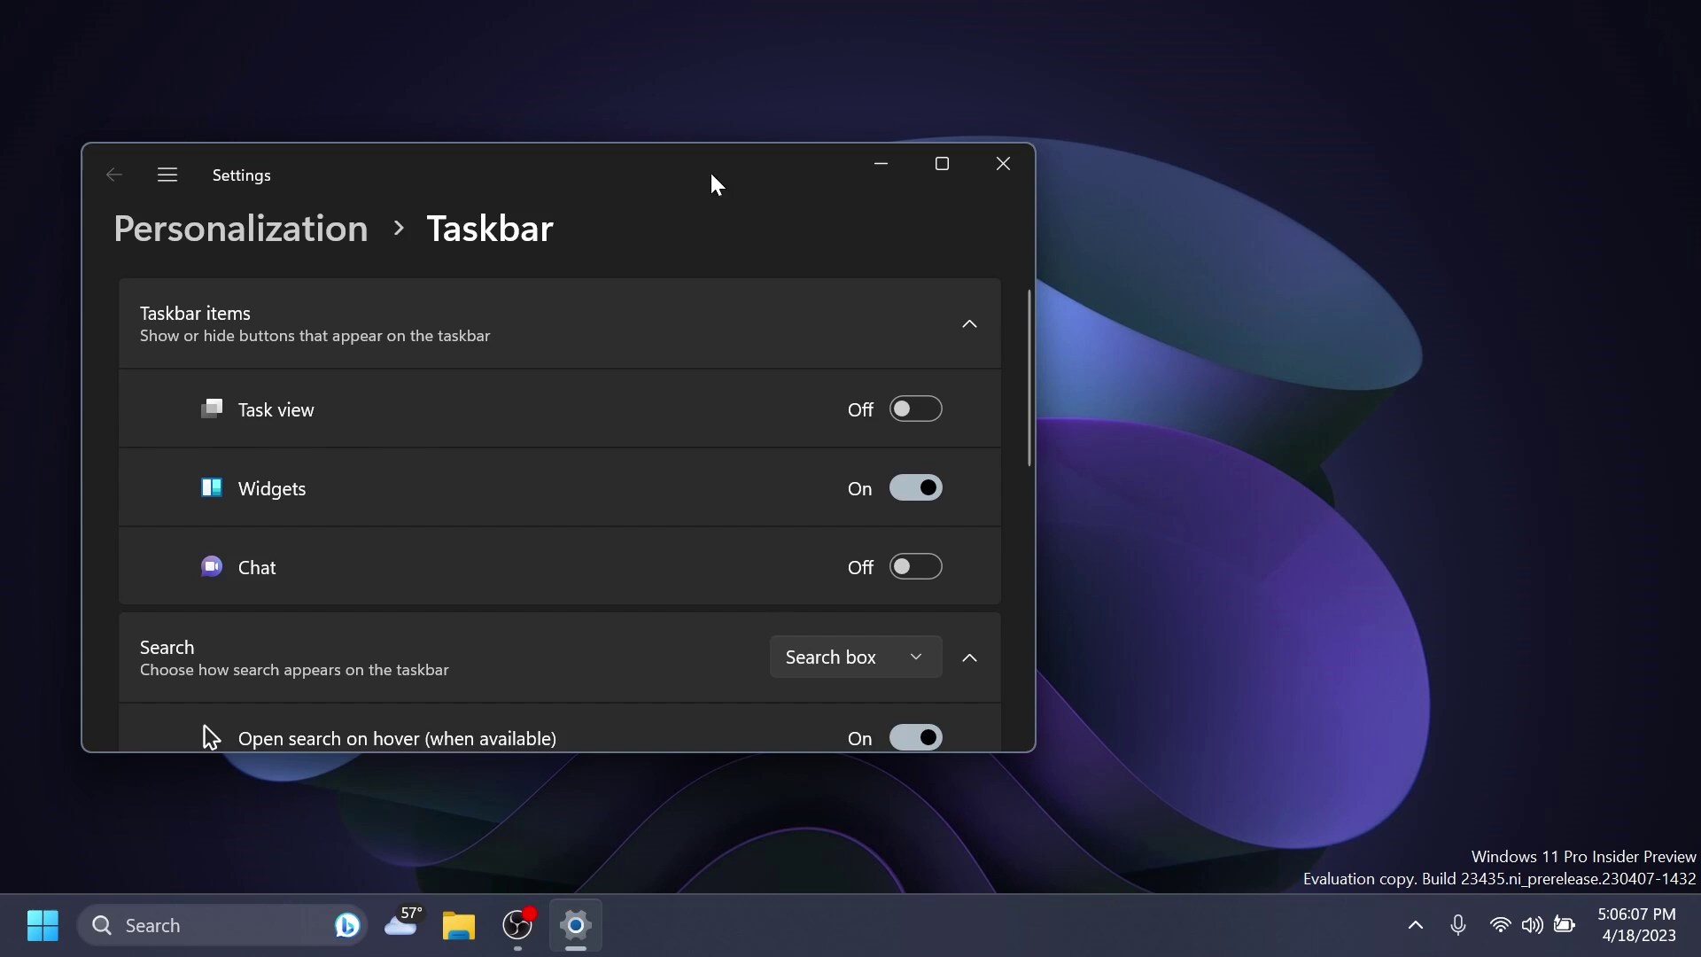
{"action": "left_click_drag", "start_coordinate": [709, 178], "coordinate": [851, 140]}
{"action": "scroll", "coordinate": [644, 481], "scroll_direction": "down", "scroll_amount": 2}
Review the Search style options twice, leaving Search set to Search box
{"action": "left_click", "coordinate": [1046, 481]}
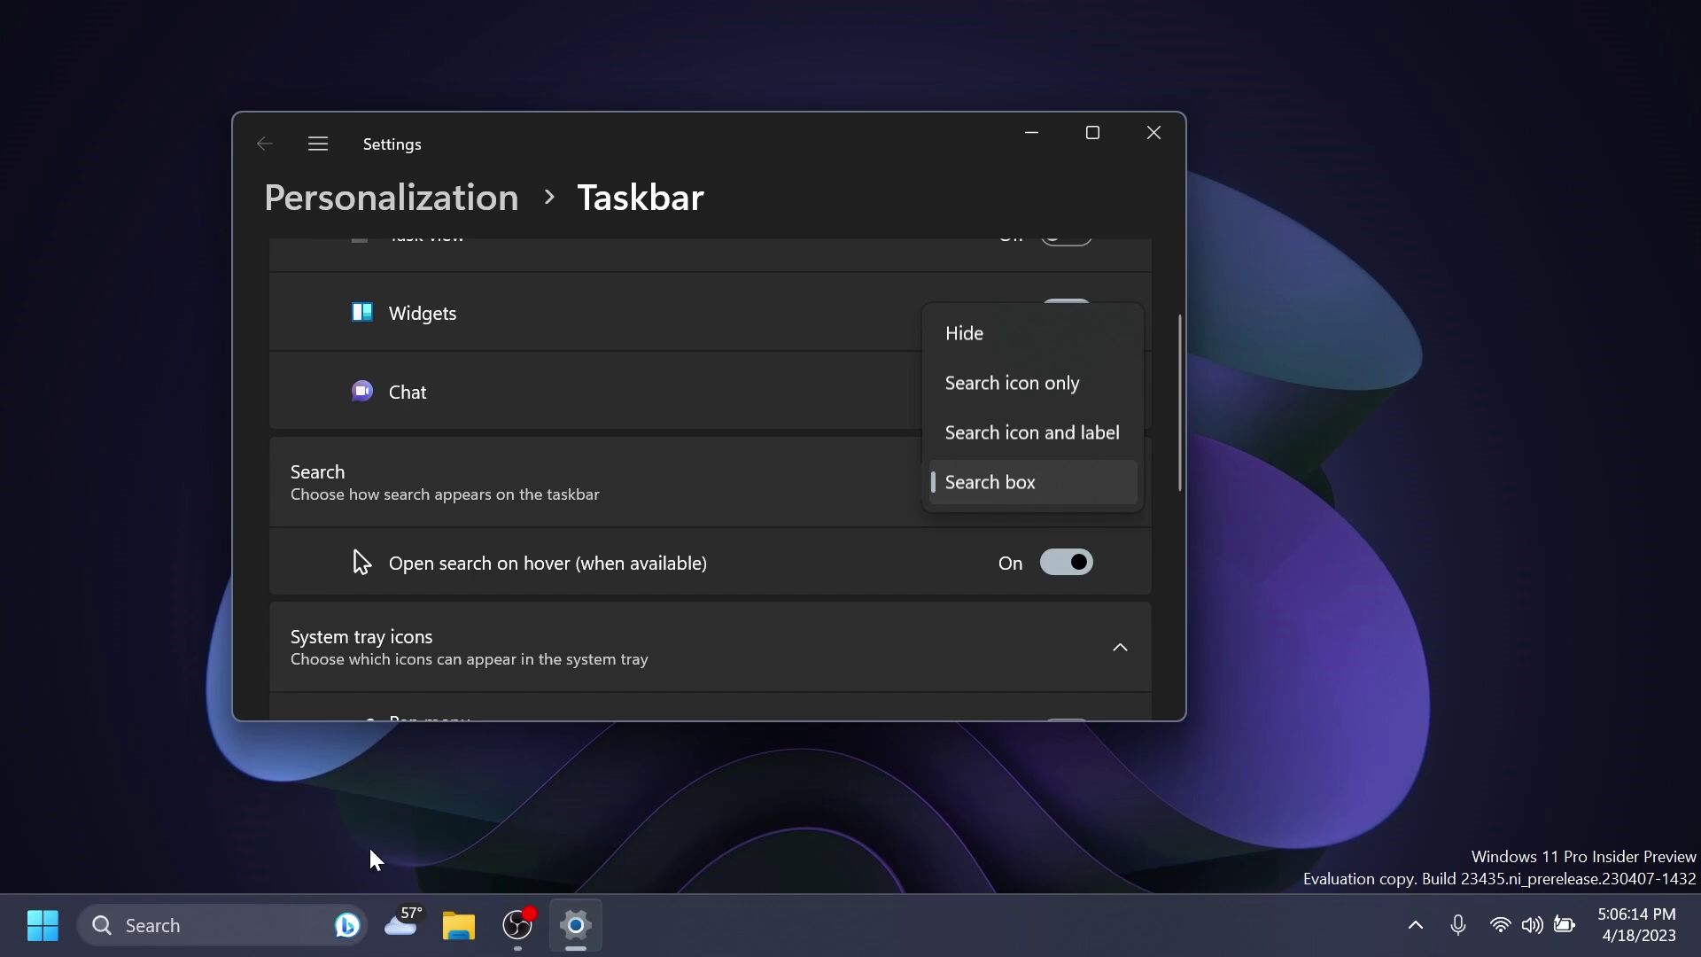
{"action": "left_click", "coordinate": [638, 478]}
{"action": "scroll", "coordinate": [676, 493], "scroll_direction": "up", "scroll_amount": 2}
{"action": "scroll", "coordinate": [524, 535], "scroll_direction": "down", "scroll_amount": 2}
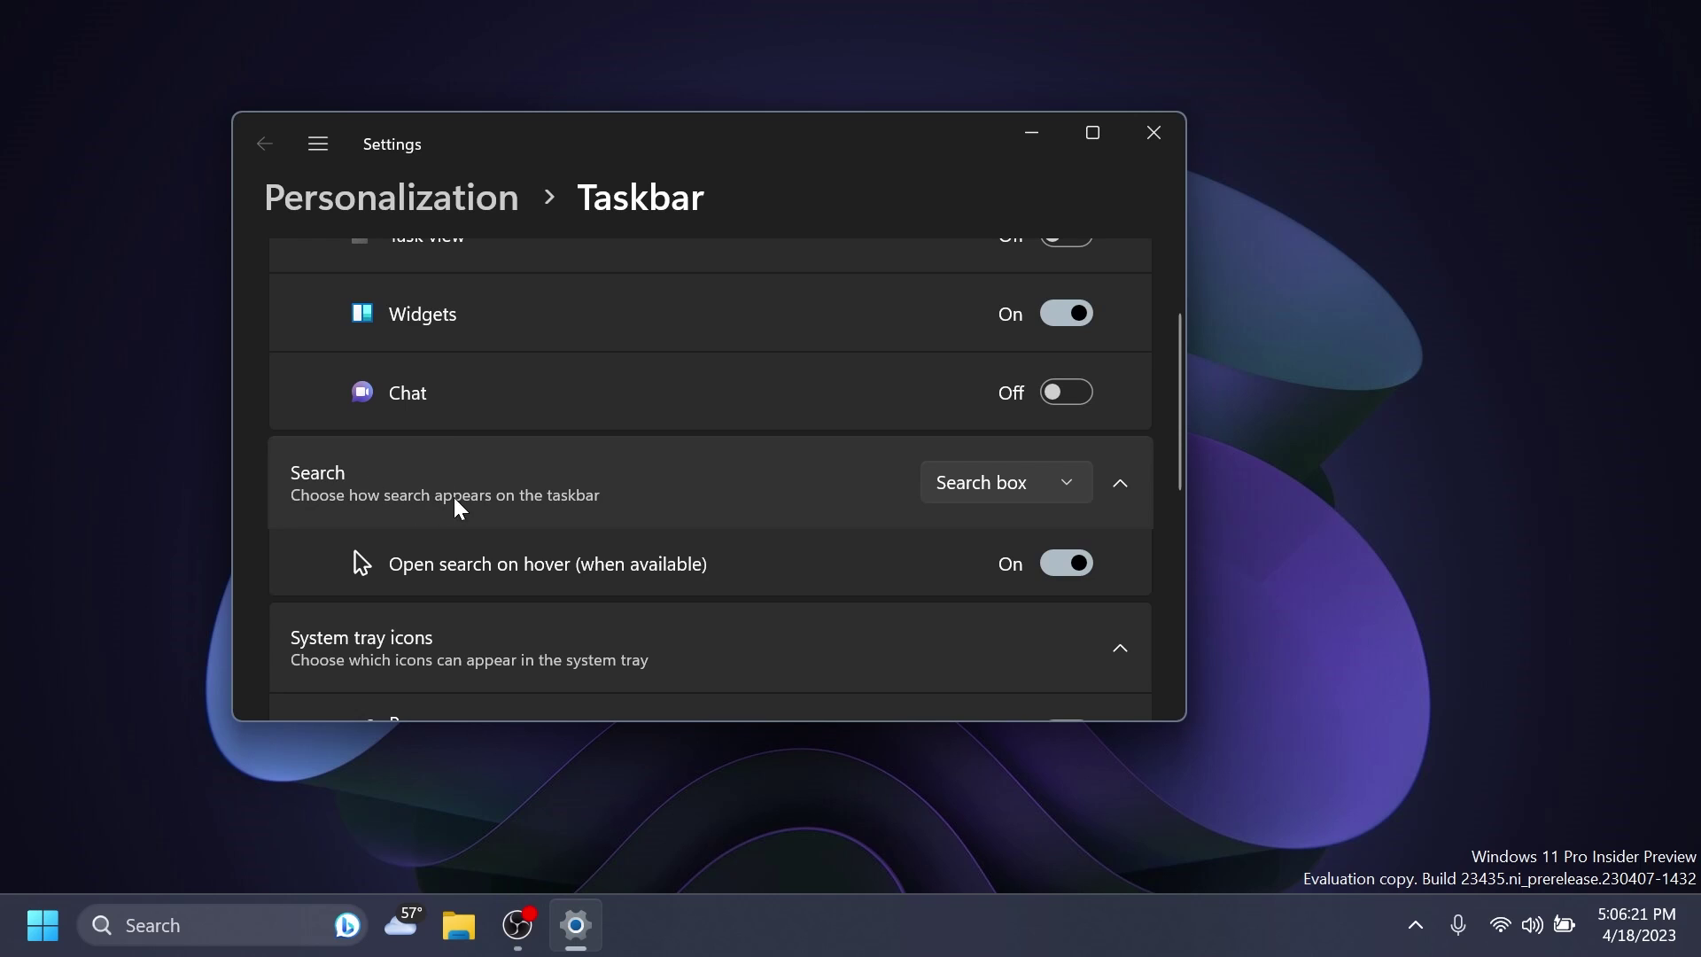
{"action": "left_click", "coordinate": [1061, 483]}
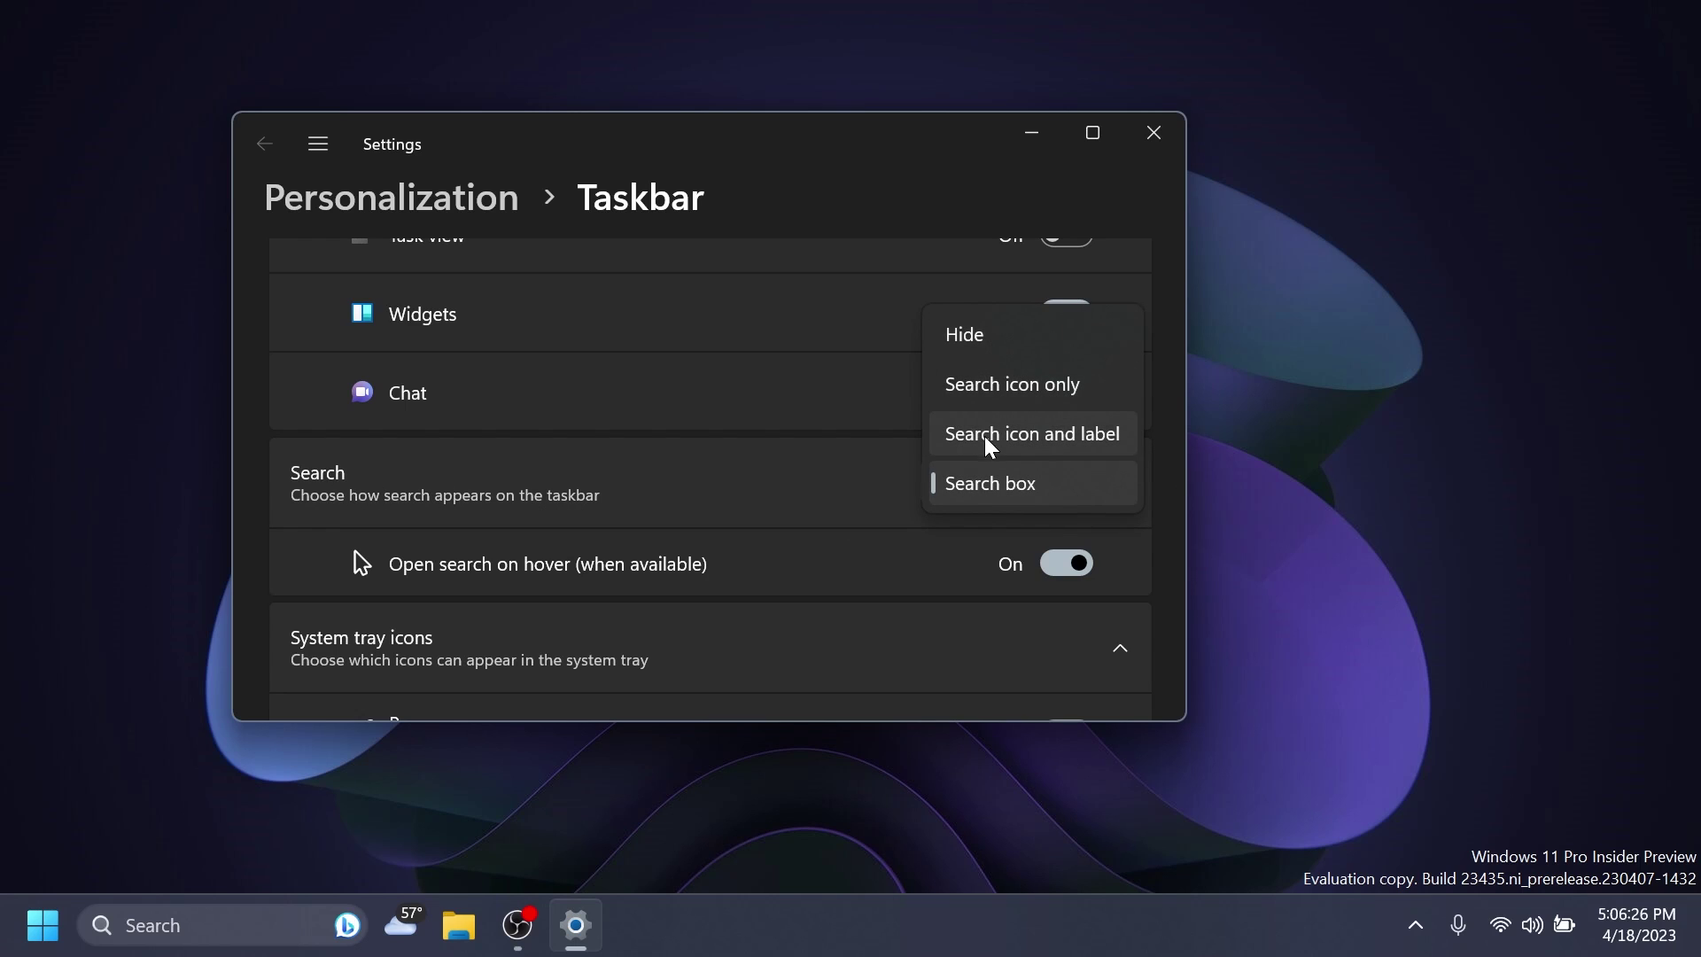
{"action": "left_click", "coordinate": [791, 485]}
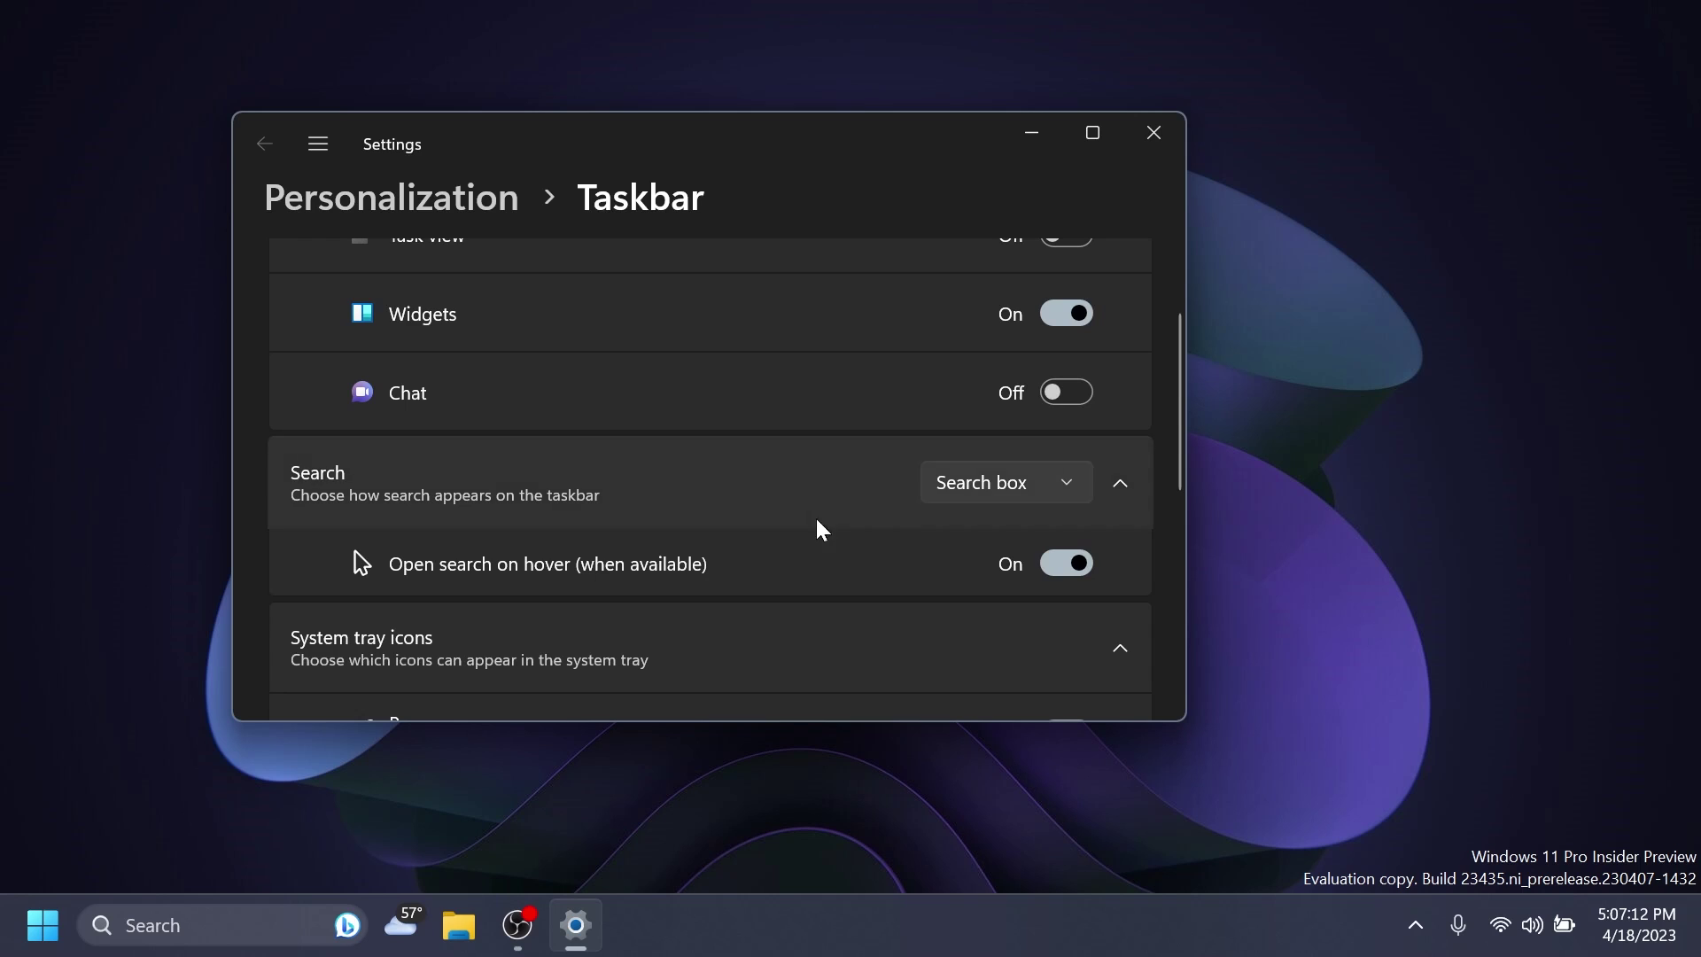
Close the Settings window with Alt+F4
{"action": "key", "text": "alt+F4"}
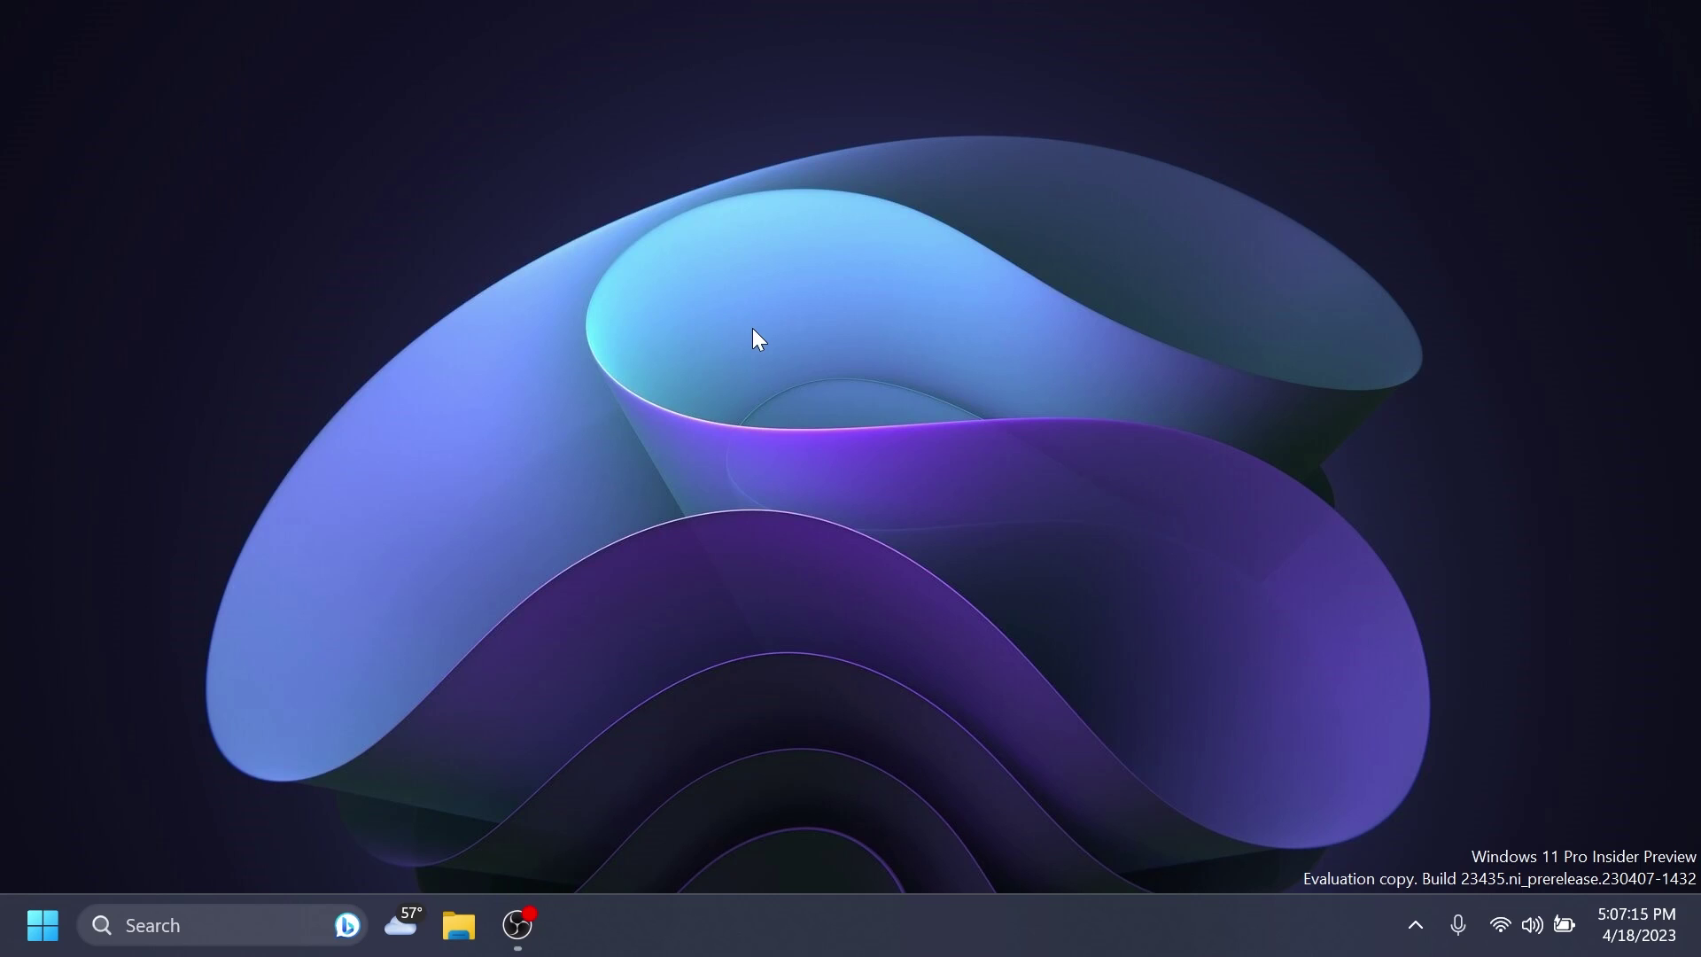